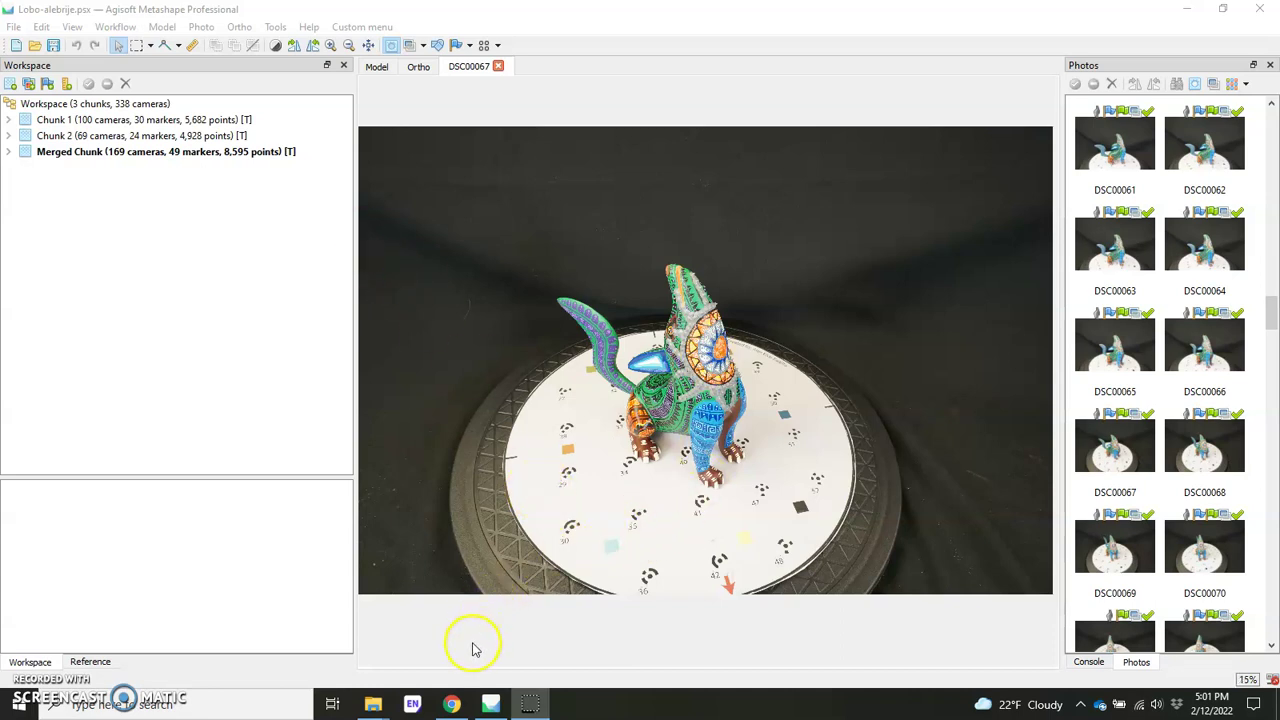
Review the GVALS turntable marker palettes and their download files in Chrome.
left_click(452, 704)
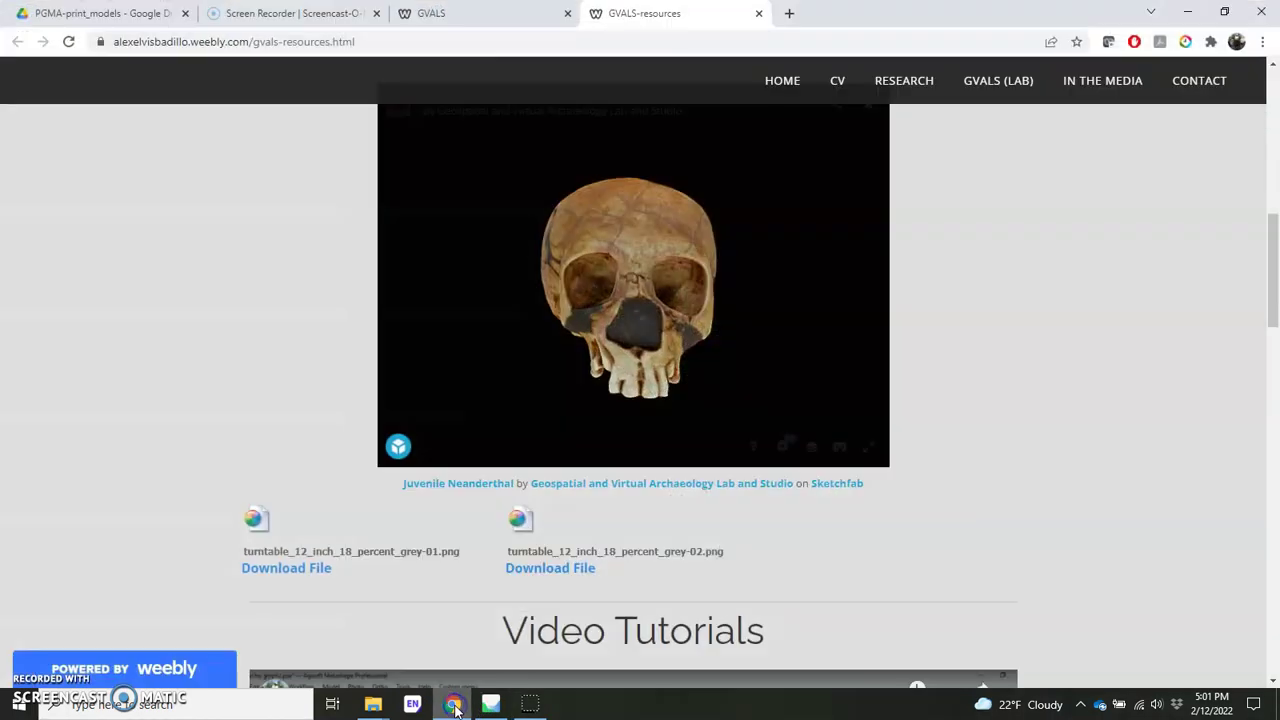
scroll(960, 220, "up", 4)
scroll(990, 240, "up", 4)
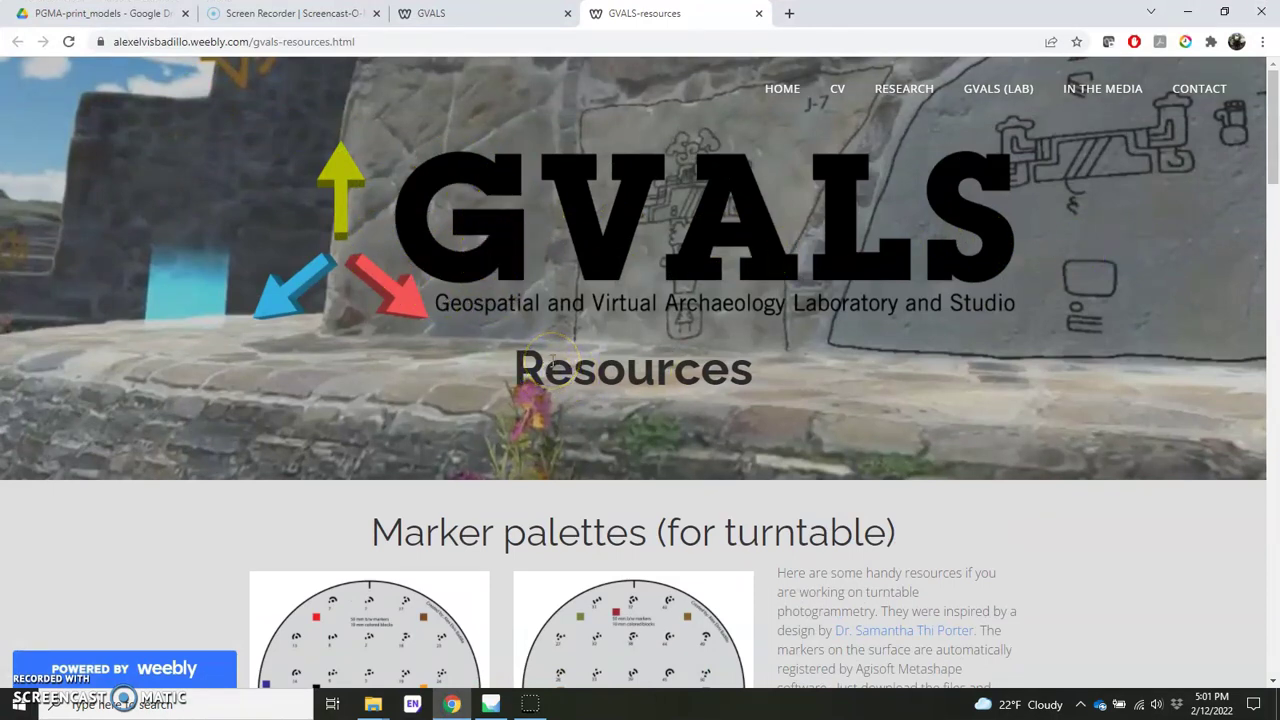
scroll(220, 390, "down", 2)
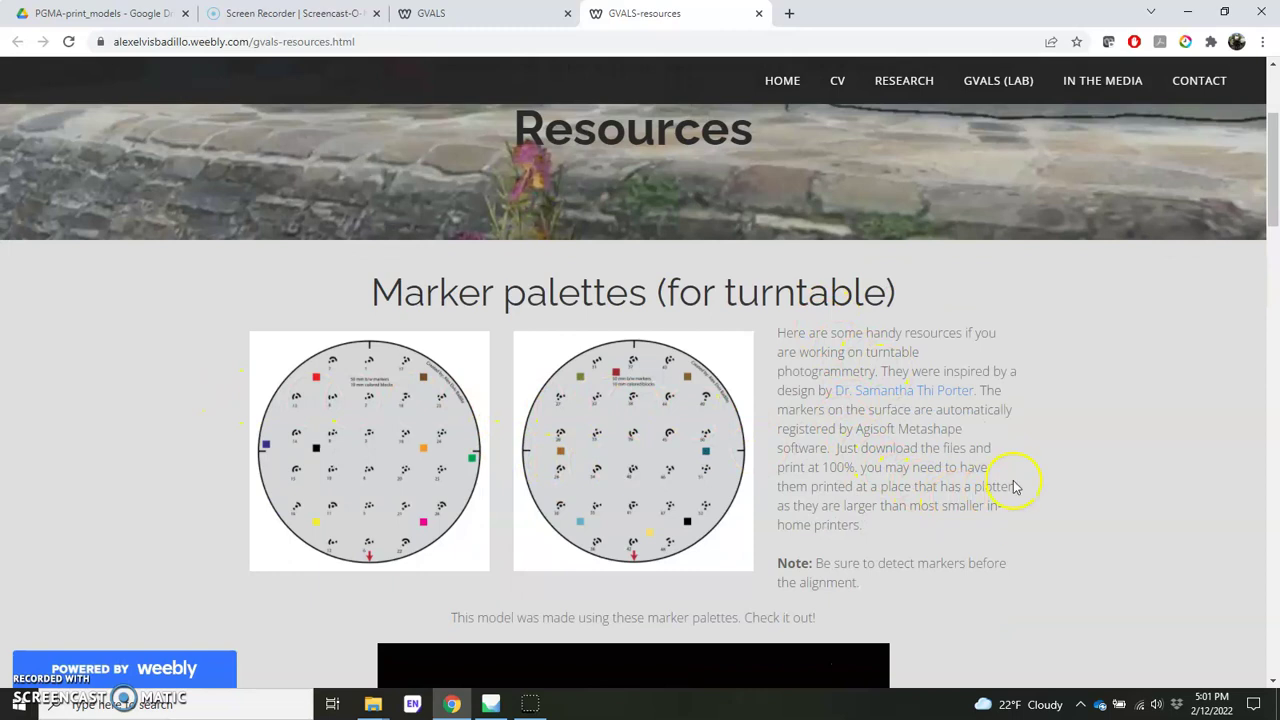
scroll(1015, 487, "down", 5)
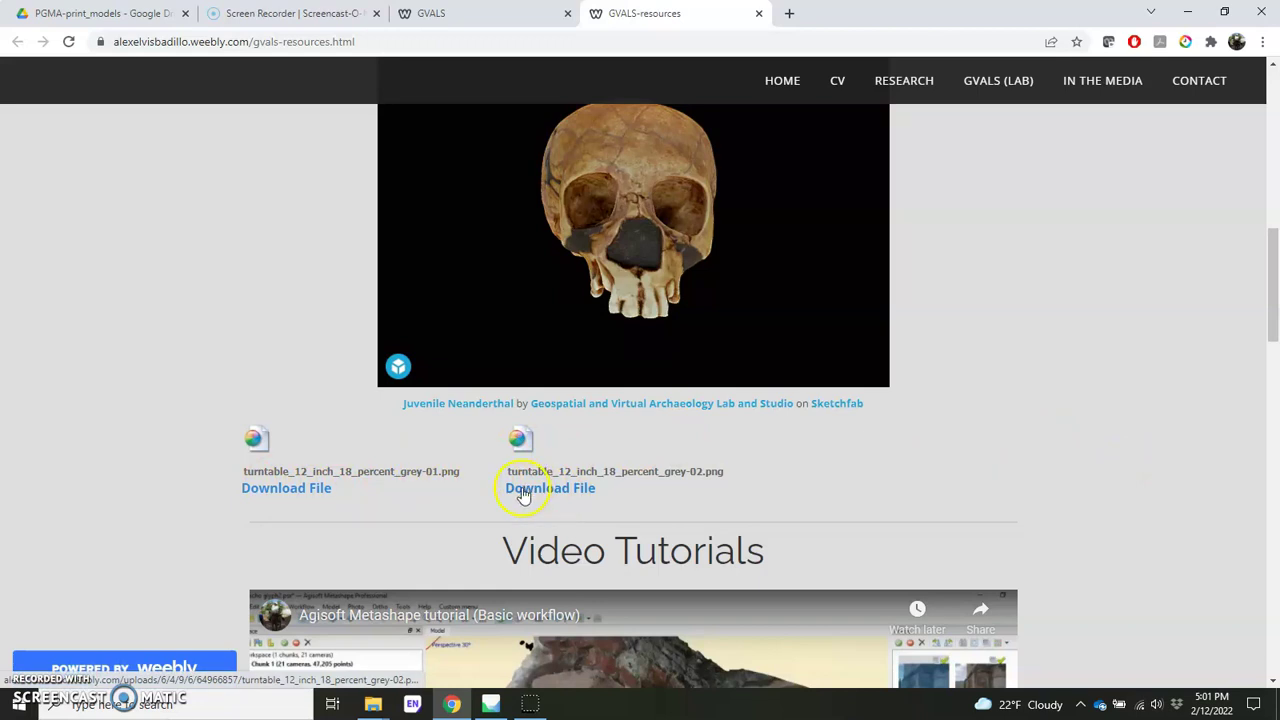
triple_click(1003, 418)
Orbit the Sketchfab skull to a side view, then return to the Metashape project.
mouse_move(589, 223)
left_mouse_down()
mouse_move(634, 248)
mouse_move(524, 223)
mouse_move(566, 251)
mouse_move(634, 131)
mouse_move(760, 209)
mouse_move(526, 234)
mouse_move(686, 223)
mouse_move(504, 254)
mouse_move(483, 240)
mouse_move(649, 226)
left_mouse_up()
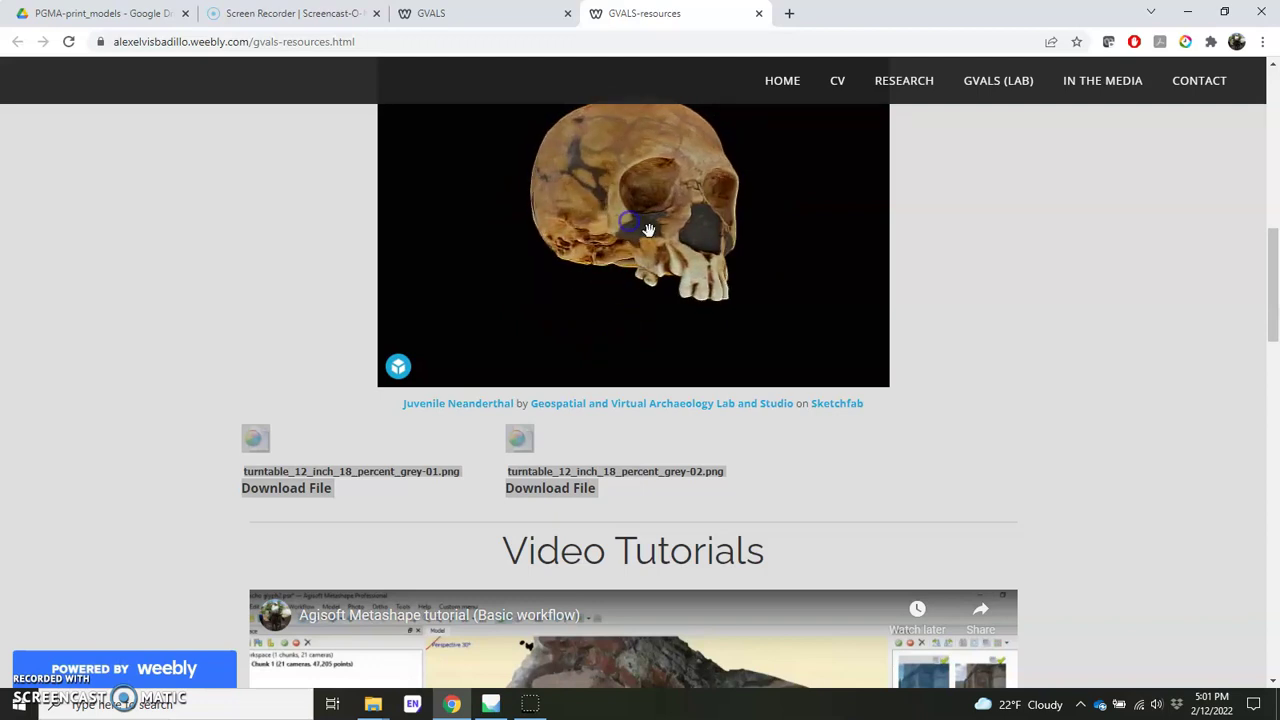
scroll(1076, 327, "down", 7)
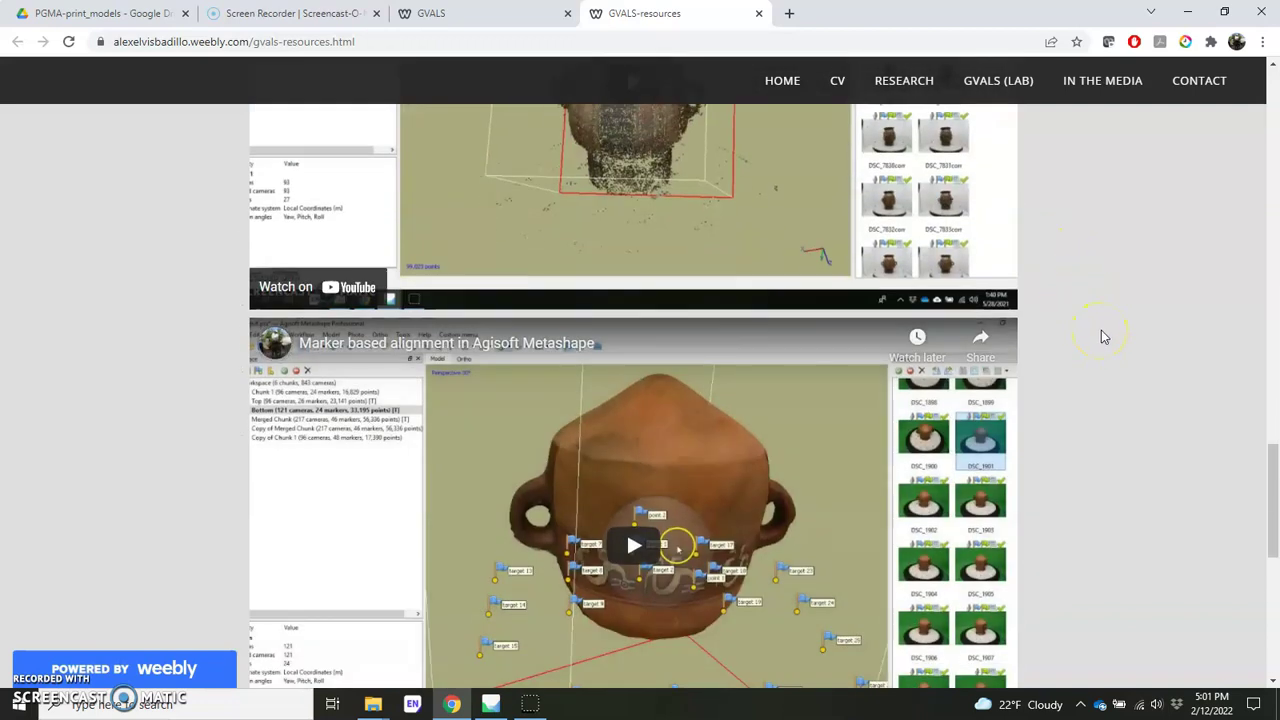
scroll(1103, 337, "up", 10)
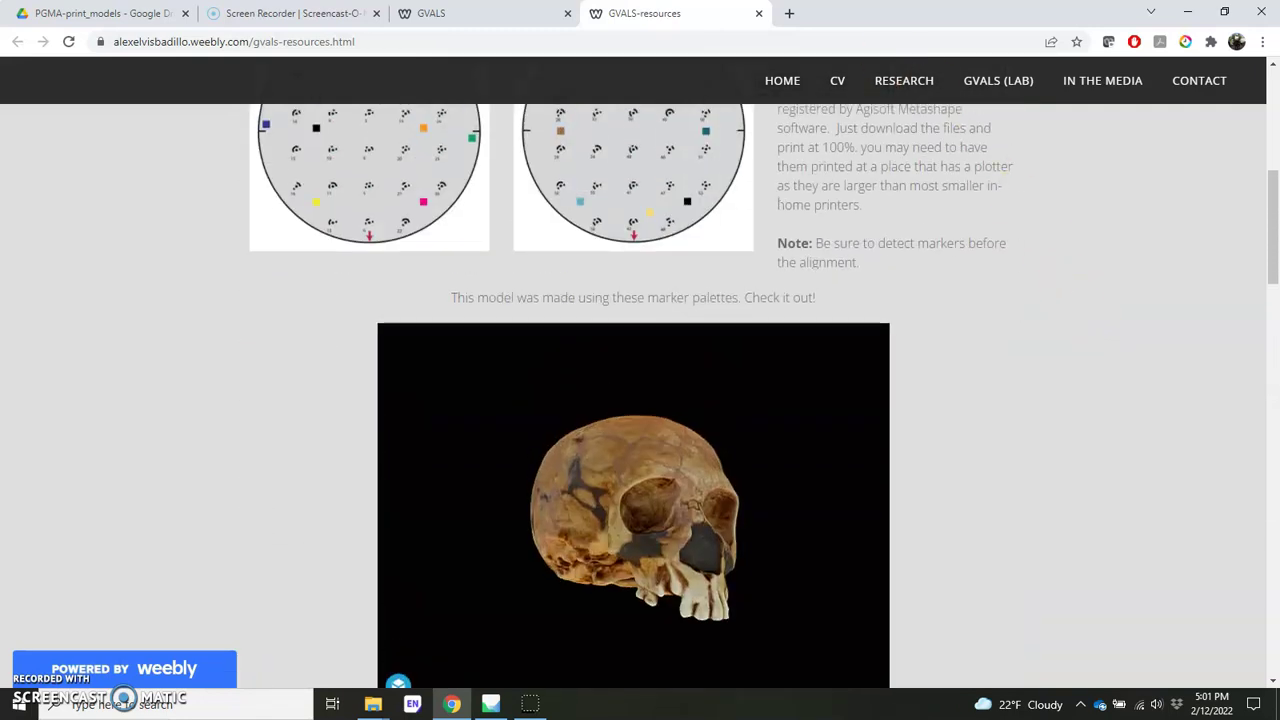
left_click(500, 700)
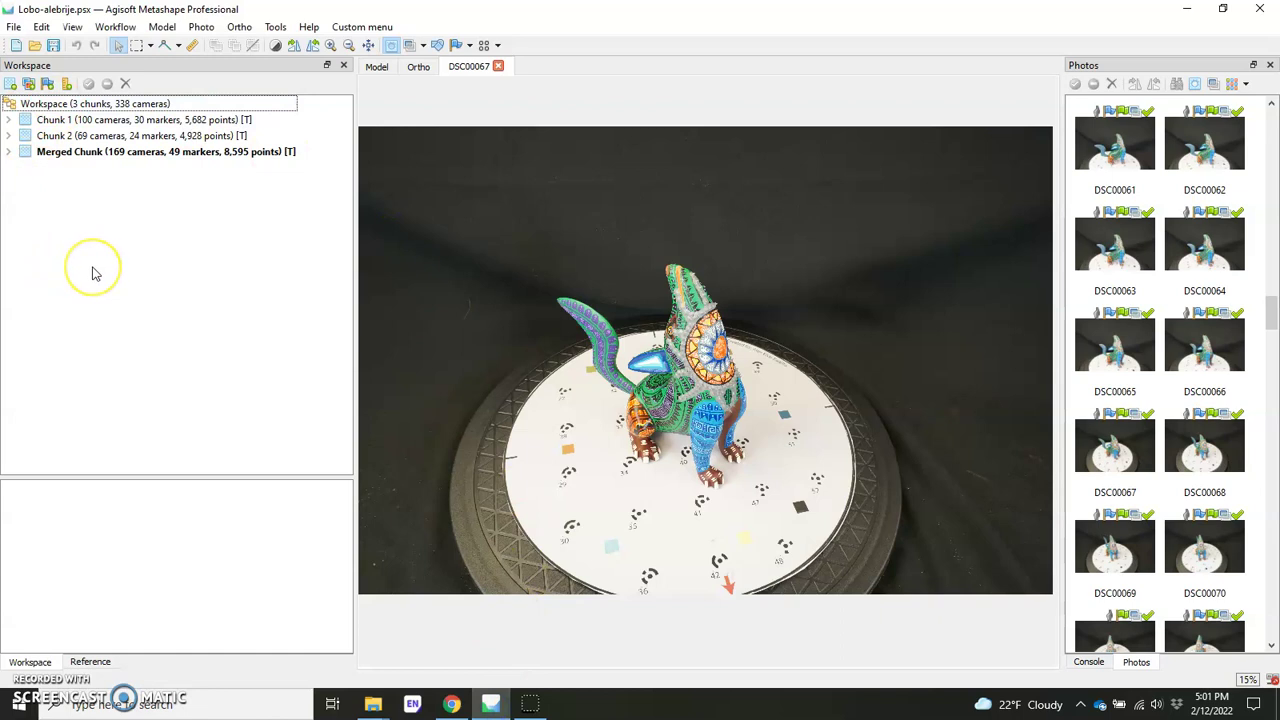
Close photo DSC00067 and rotate the textured wolf model to view another side.
left_click(498, 66)
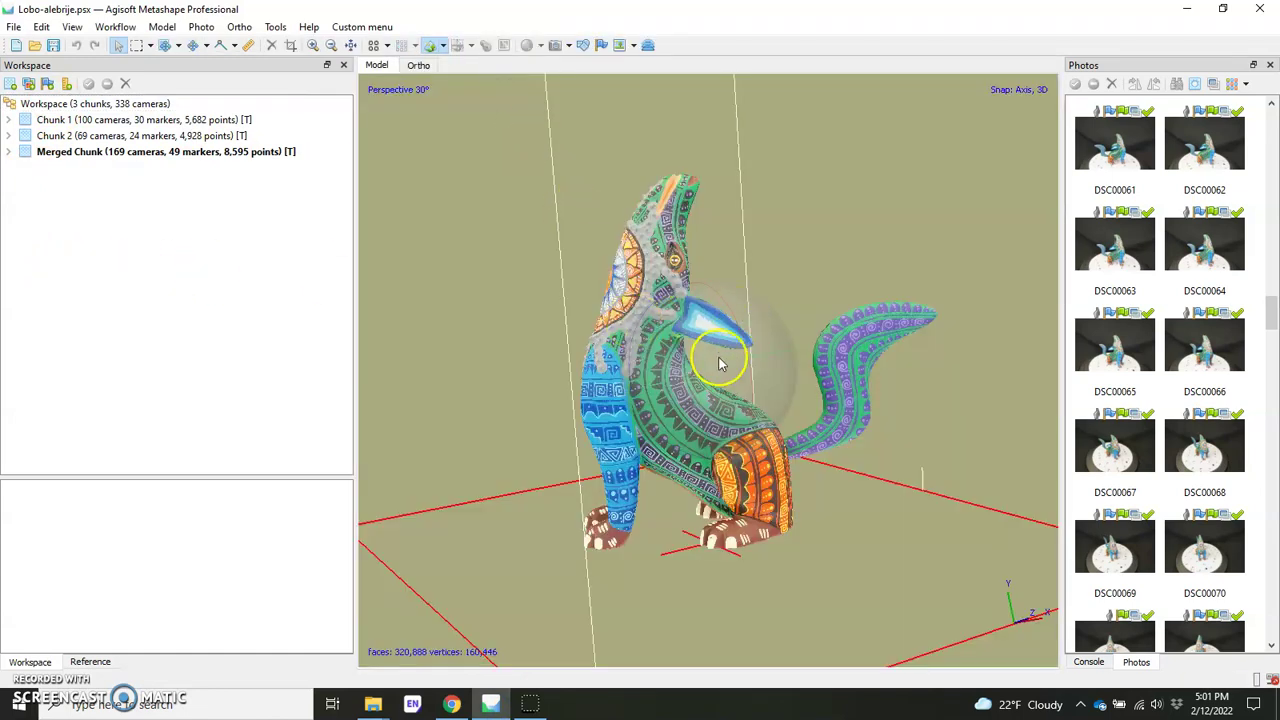
mouse_move(723, 360)
left_mouse_down()
mouse_move(638, 412)
mouse_move(631, 374)
mouse_move(814, 369)
mouse_move(800, 400)
mouse_move(690, 347)
mouse_move(743, 371)
left_mouse_up()
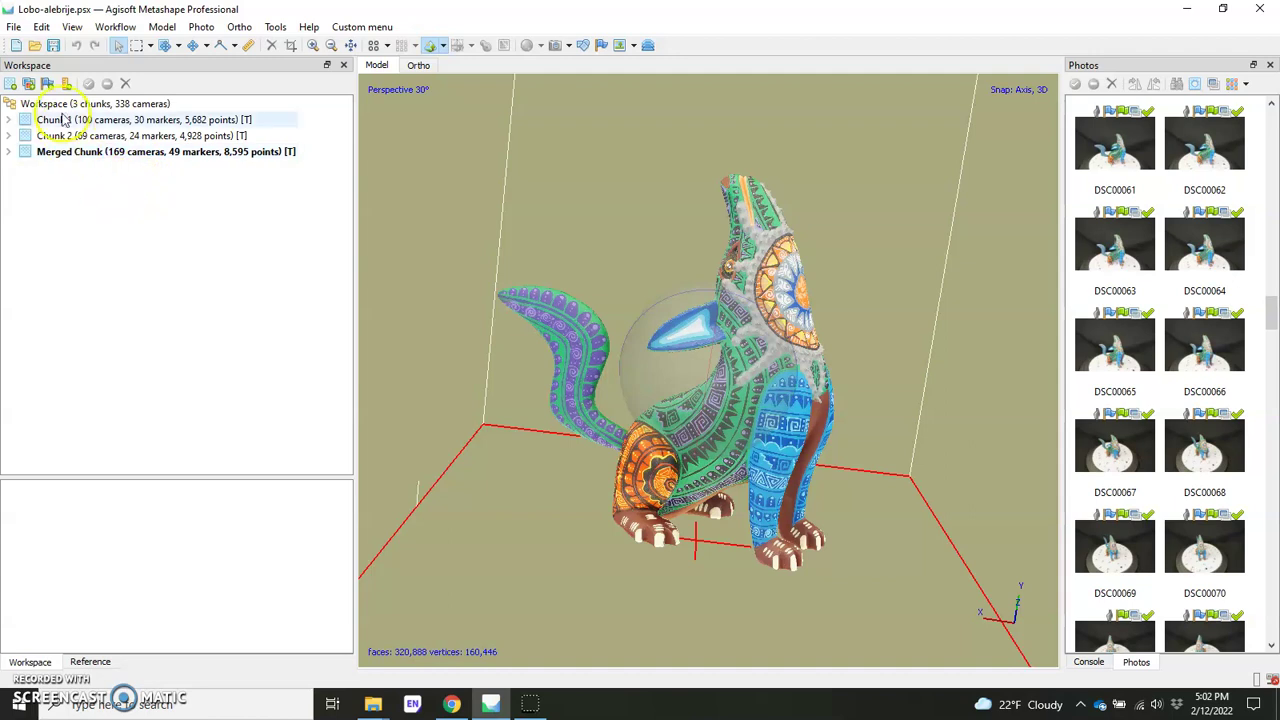
left_click(117, 28)
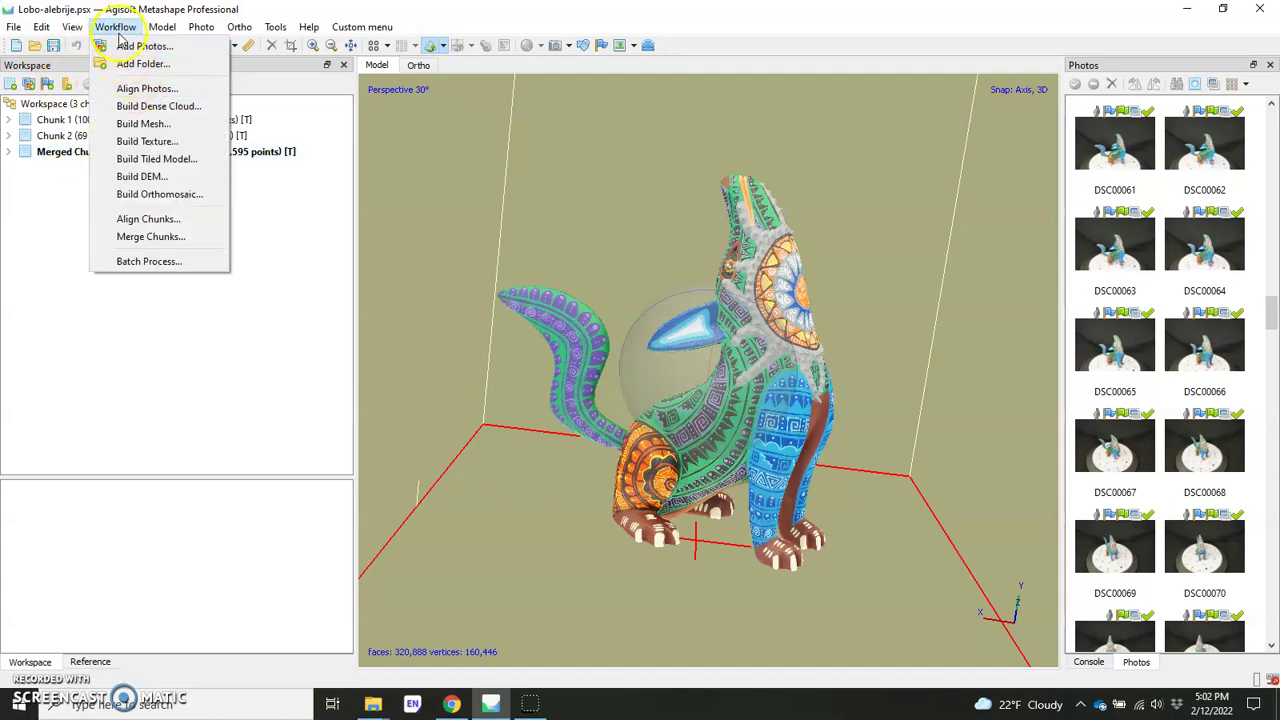
Add an empty Chunk 3 and browse to the Lobo-alebrije photos folder.
right_click(51, 210)
left_click(86, 223)
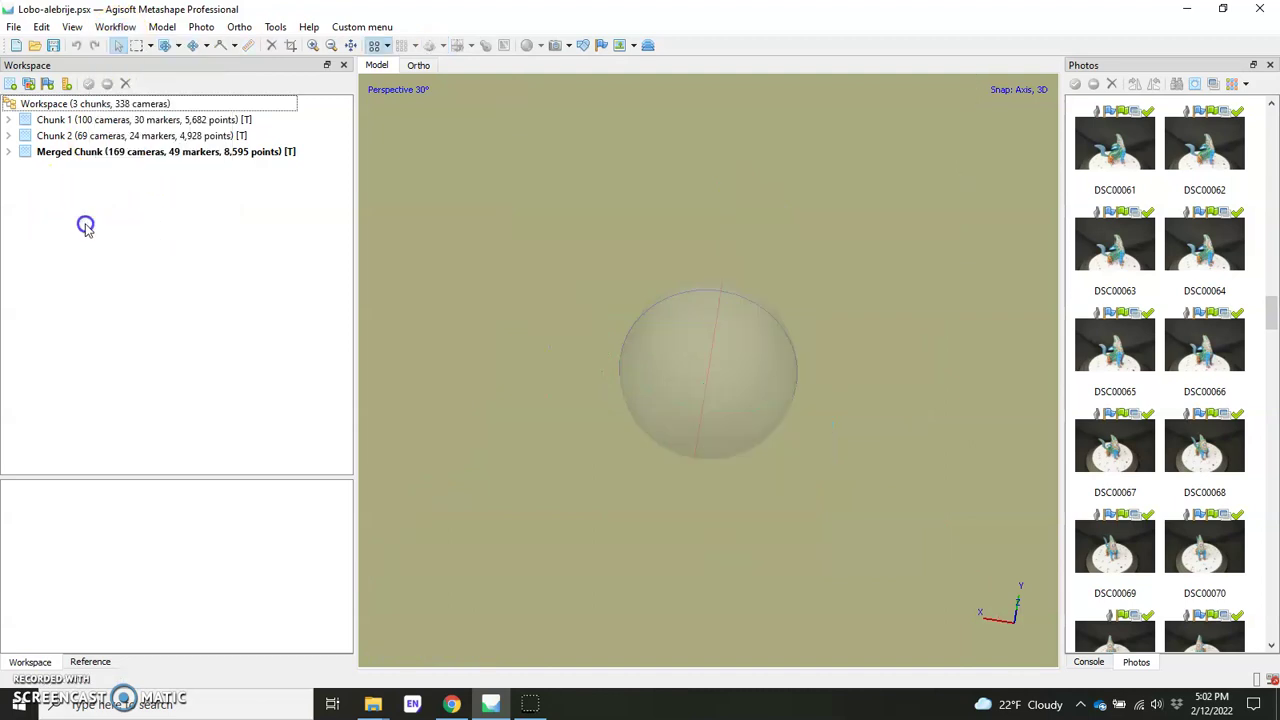
left_click(116, 28)
left_click(135, 46)
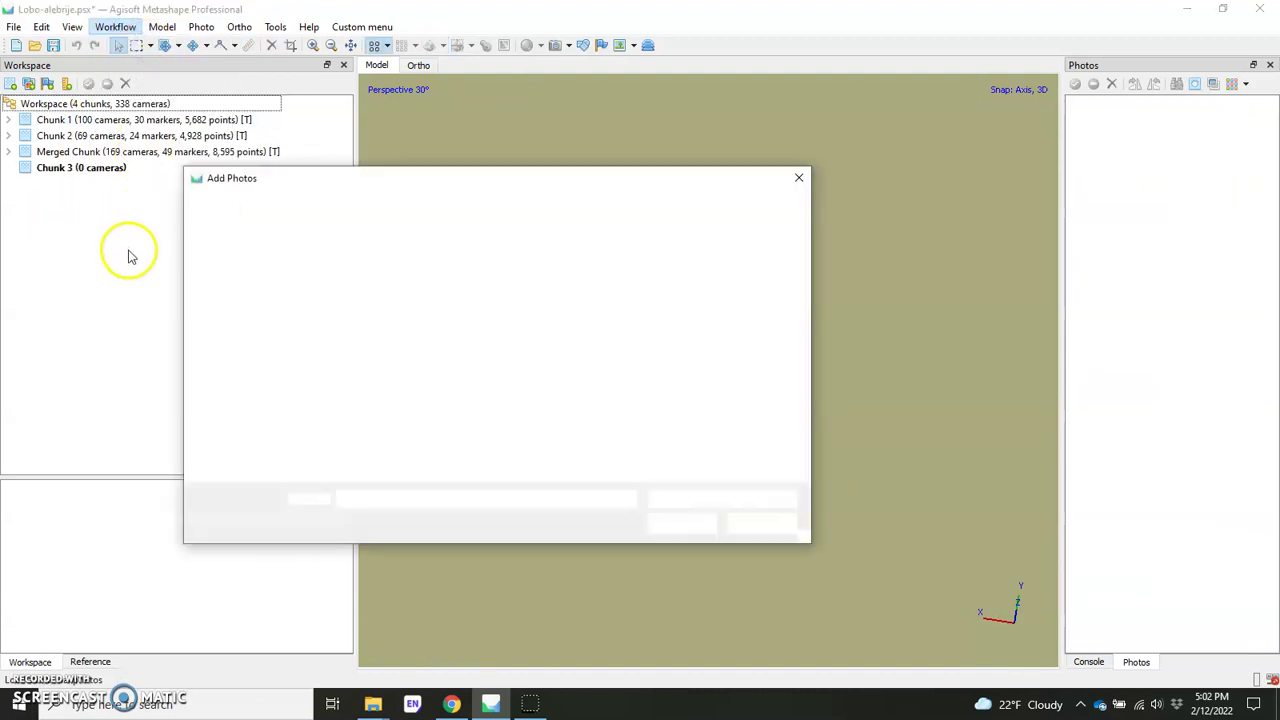
left_click(340, 206)
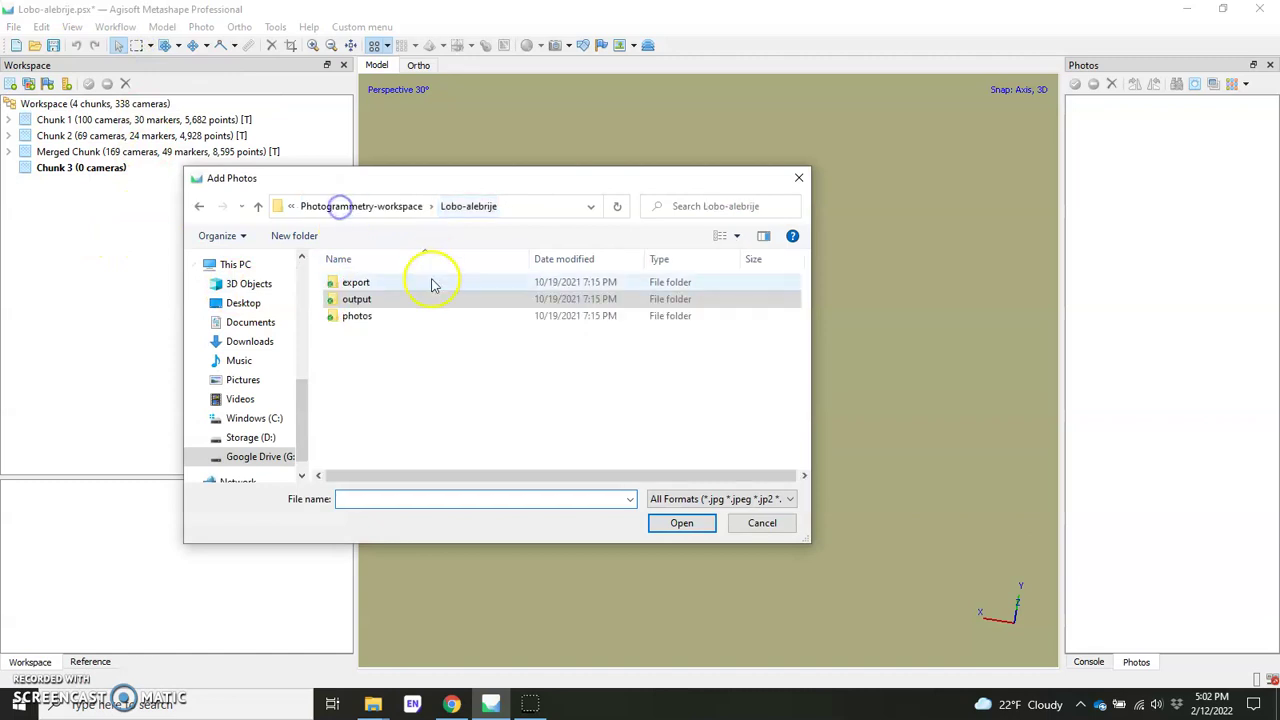
left_click(366, 314)
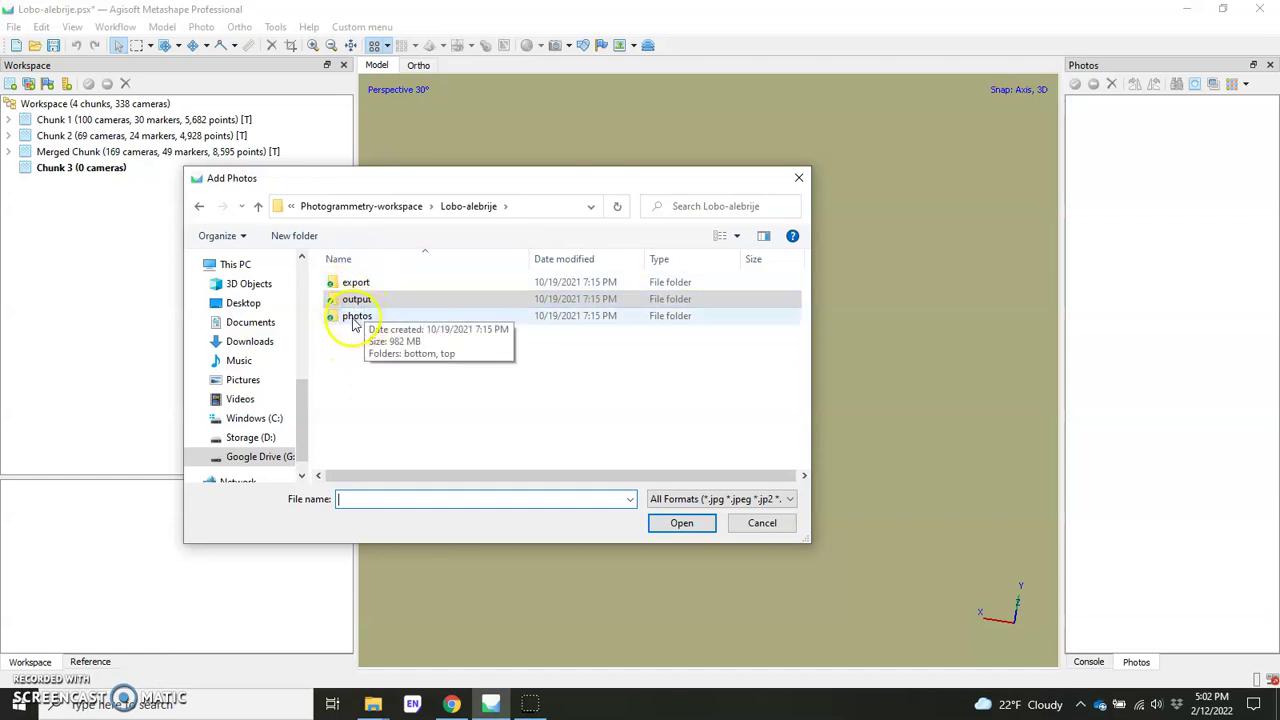
left_click(366, 303)
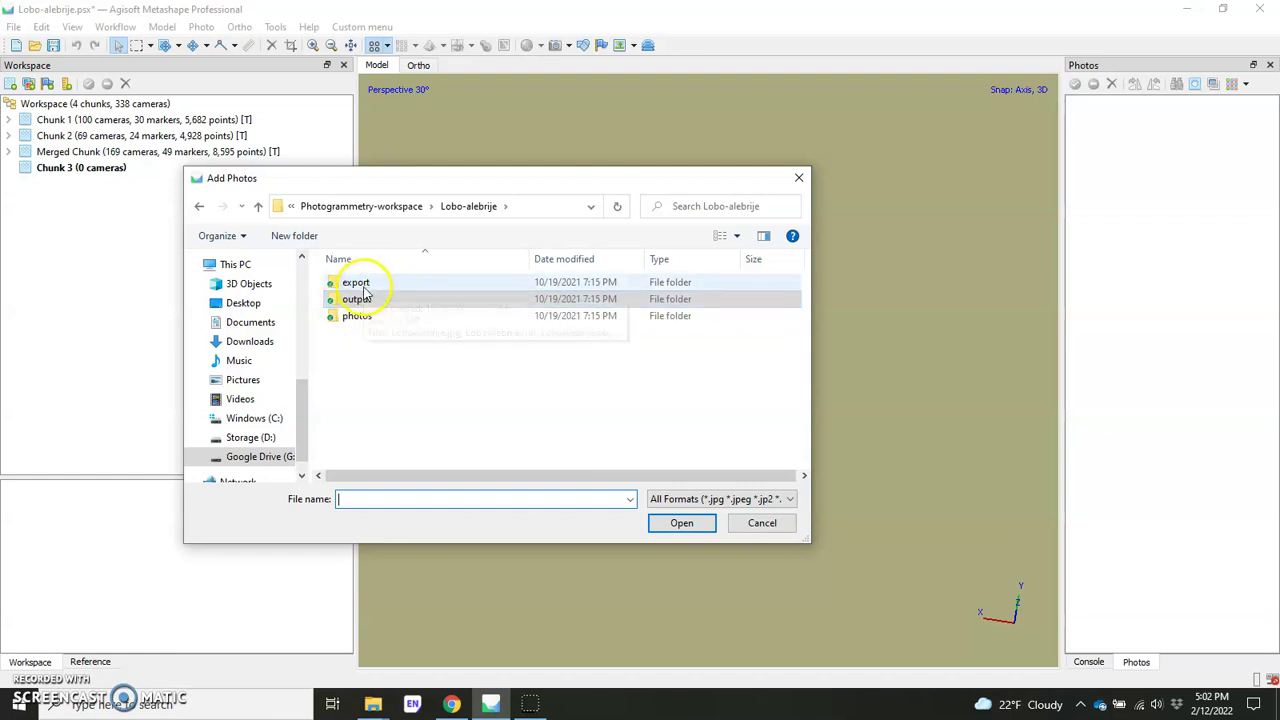
Load all 100 photos from the photos/top folder into Chunk 3.
double_click(362, 315)
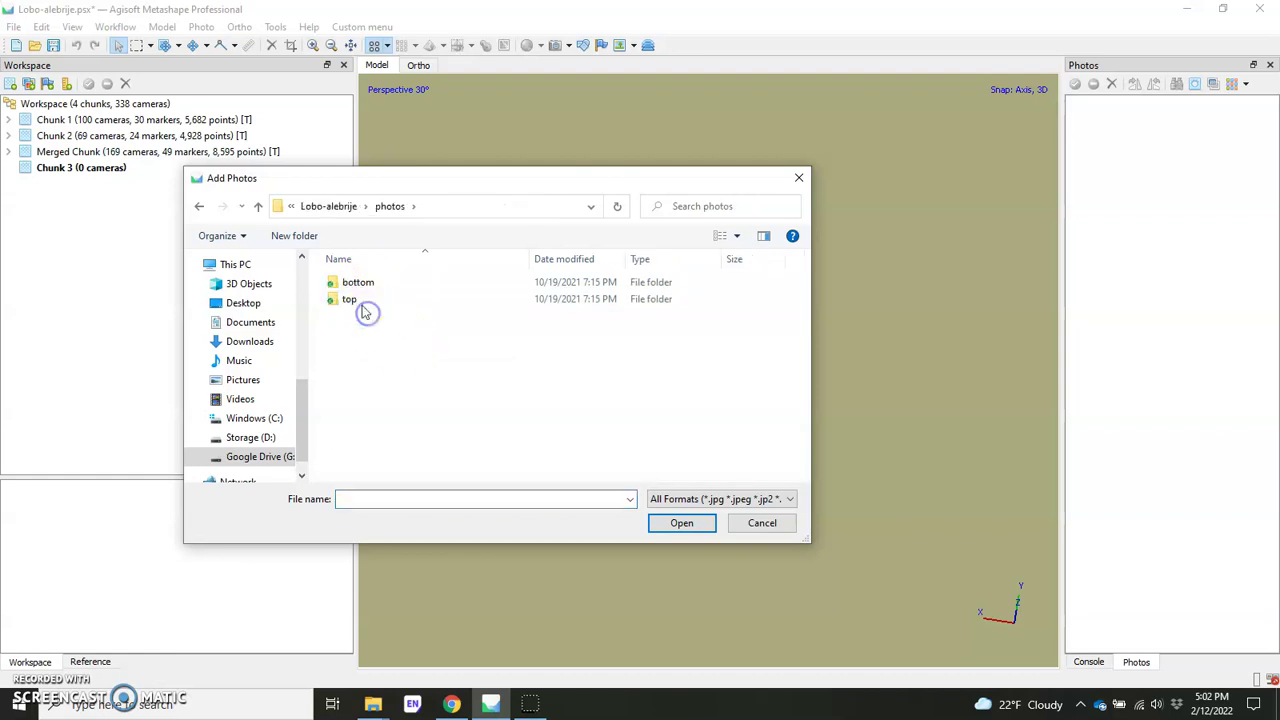
left_click(365, 303)
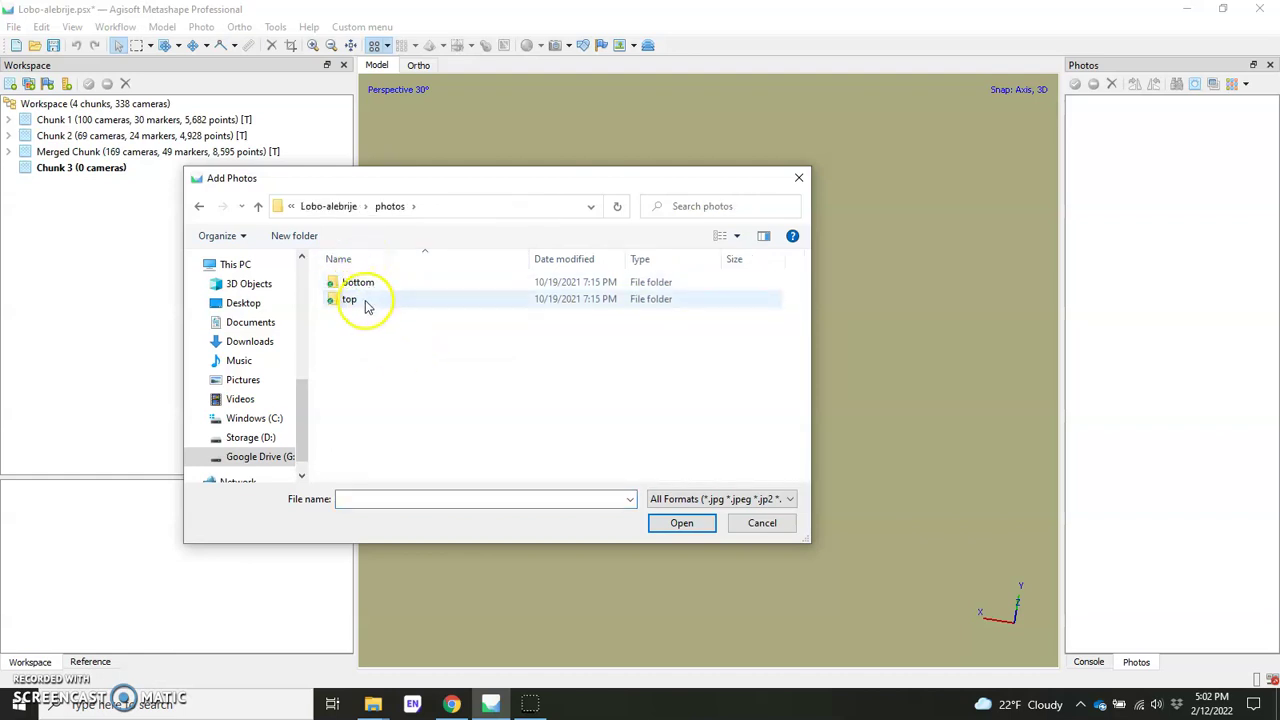
double_click(365, 303)
left_click(375, 318)
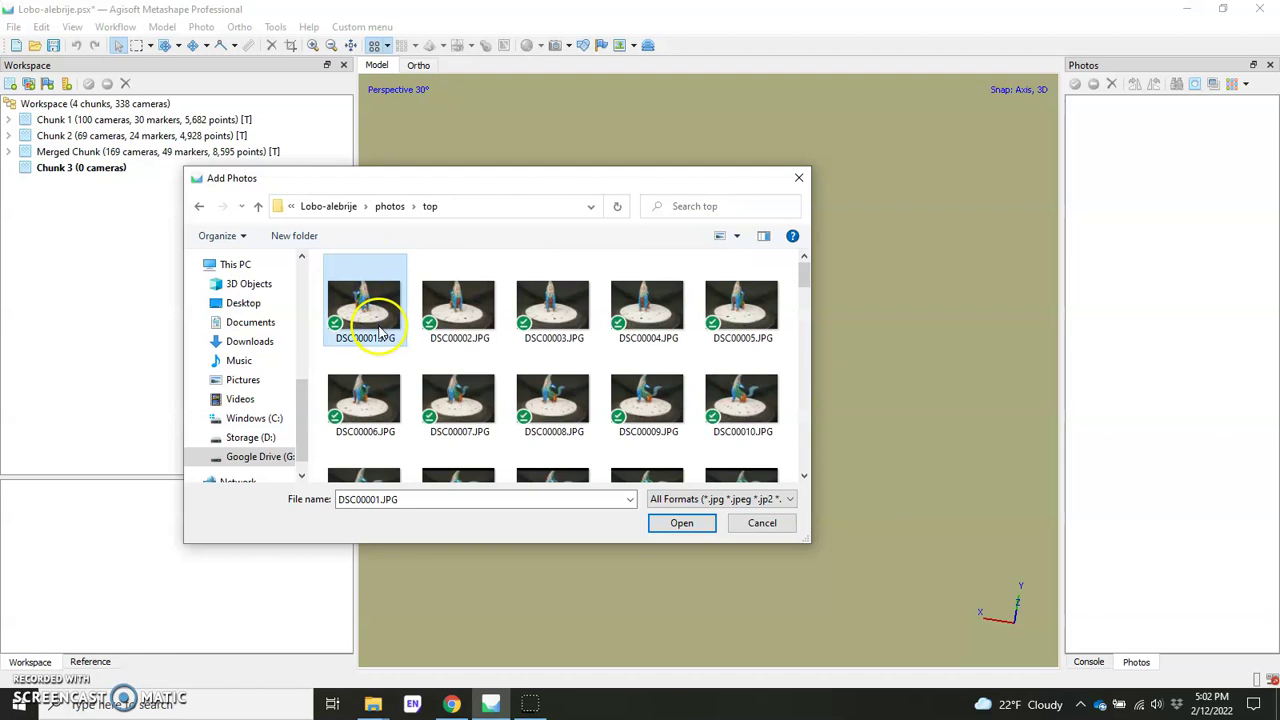
key("ctrl+a")
left_click(681, 523)
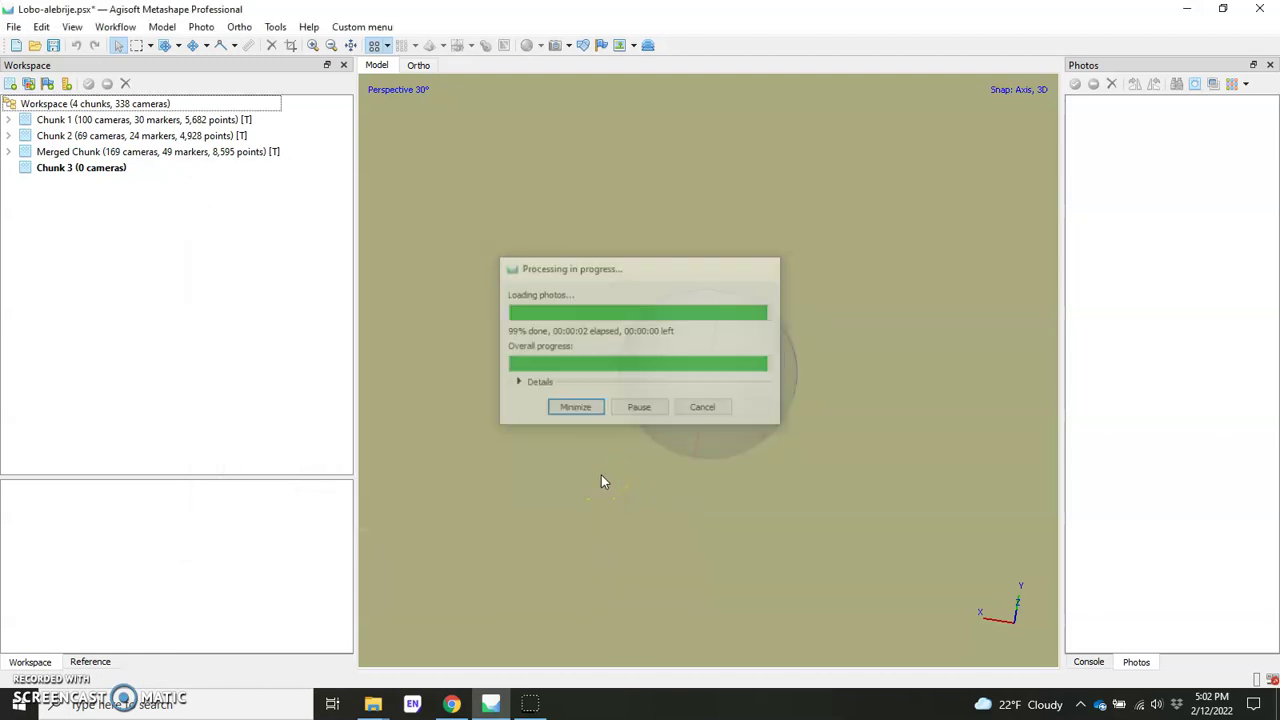
left_click(96, 168)
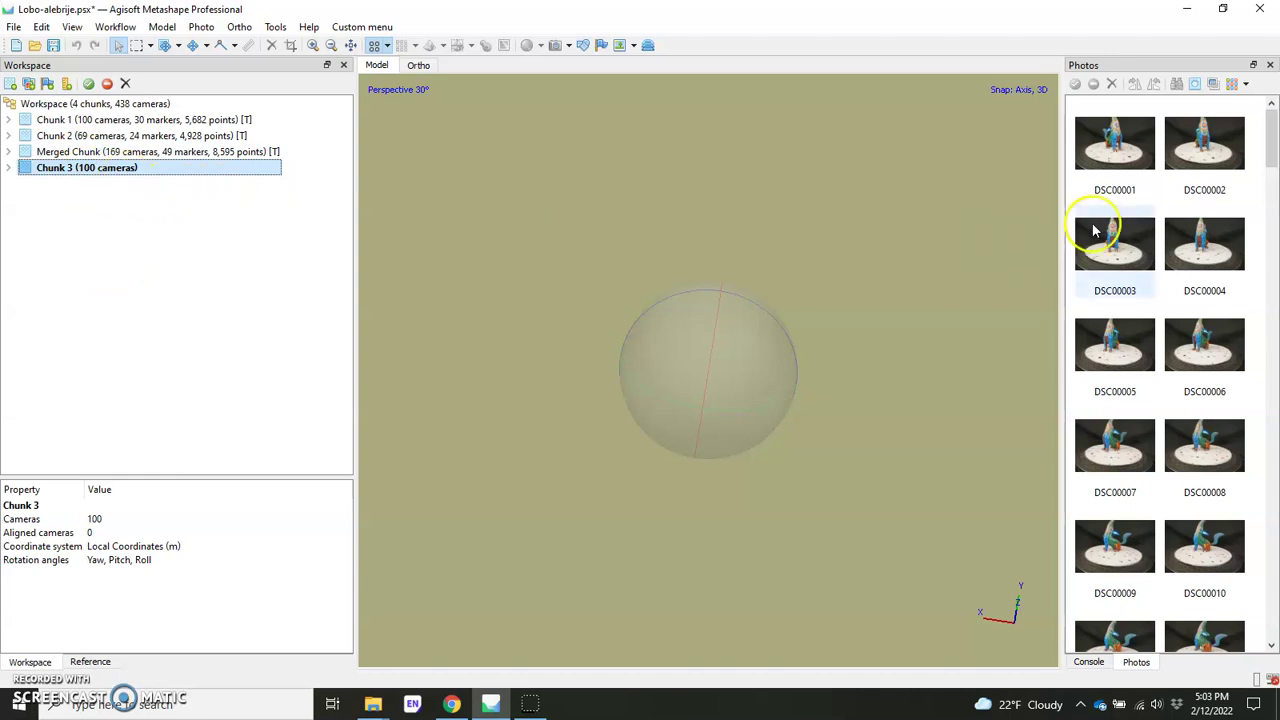
Detect Circular 12 bit targets at tolerance 30 across Chunk 3's photos, yielding 25 markers.
double_click(1128, 237)
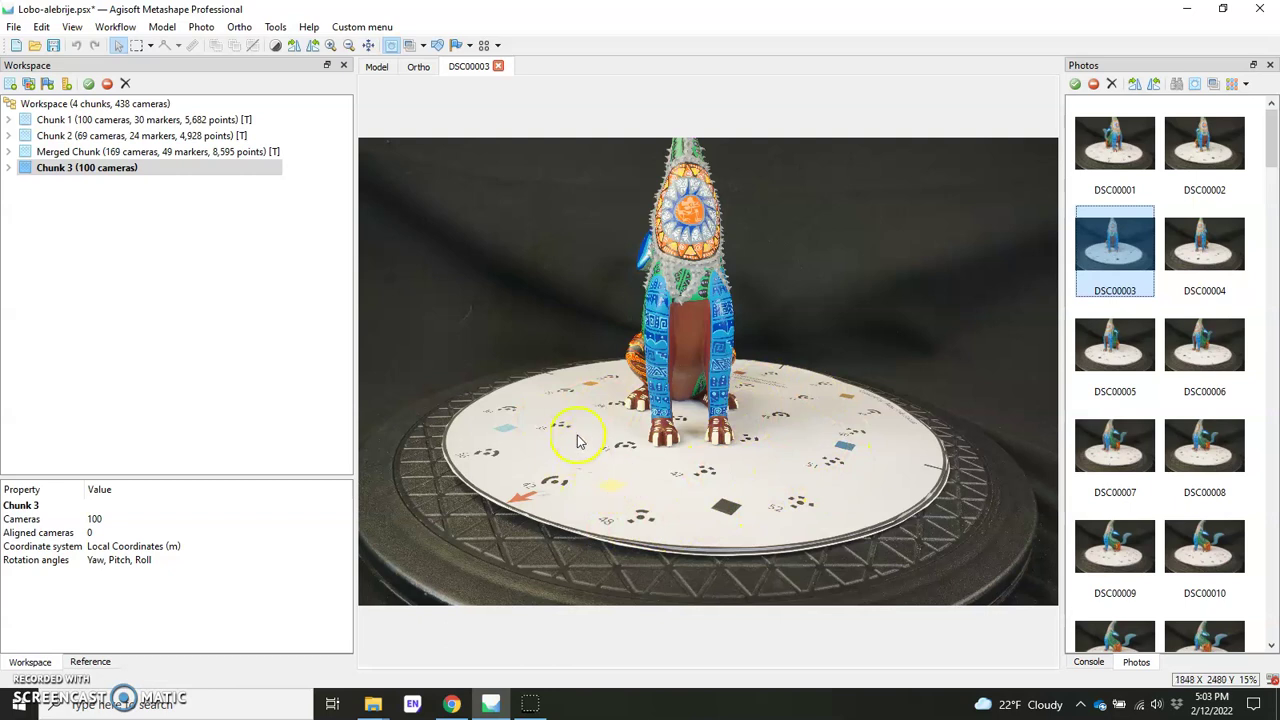
left_click(498, 66)
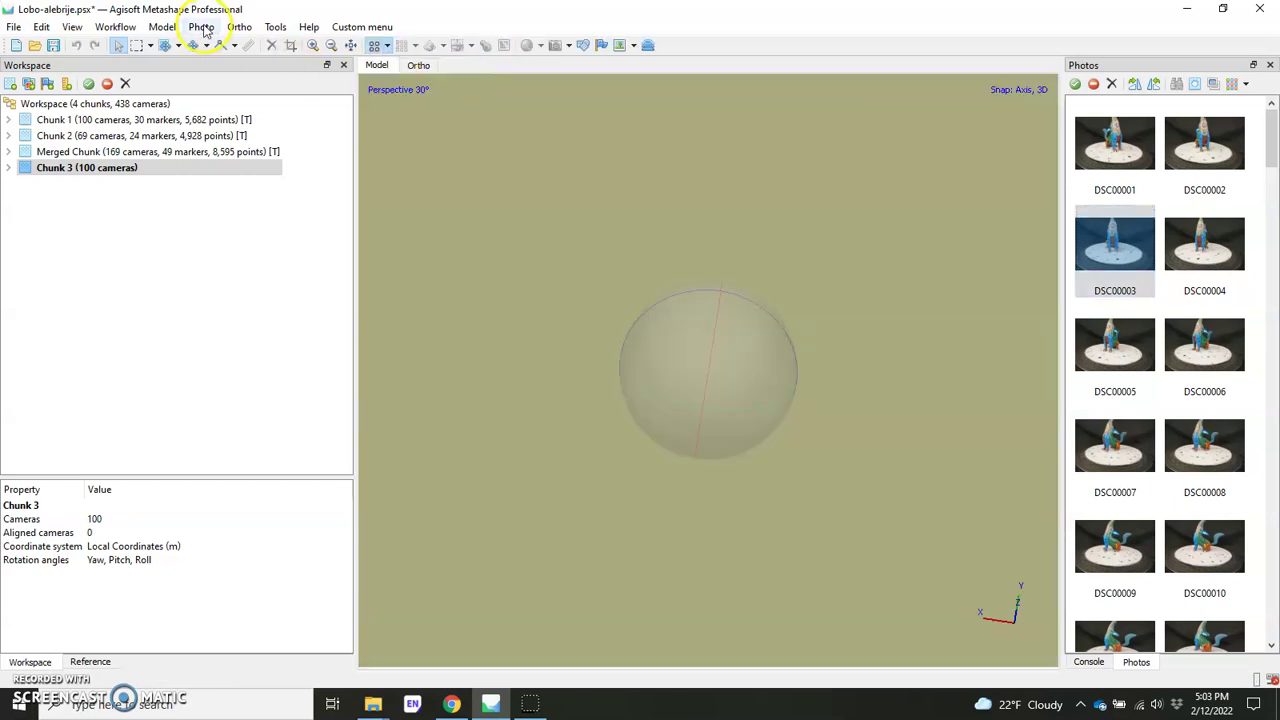
left_click(271, 28)
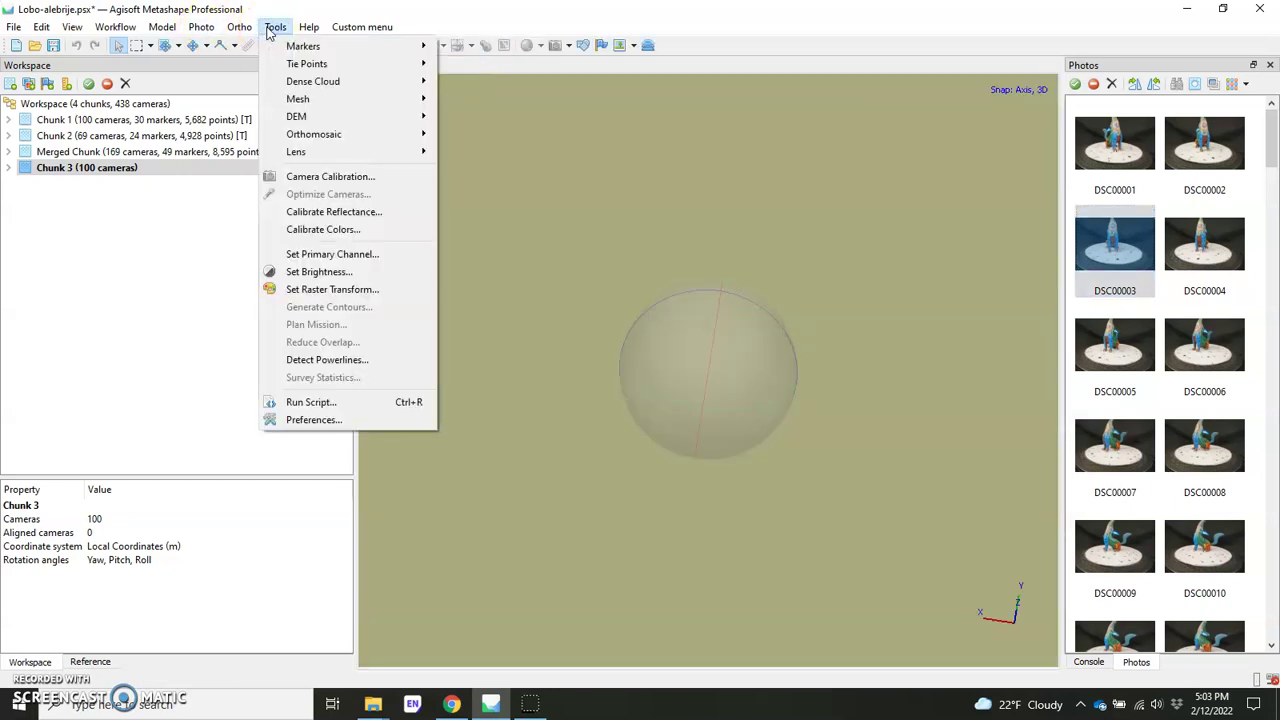
left_click(316, 52)
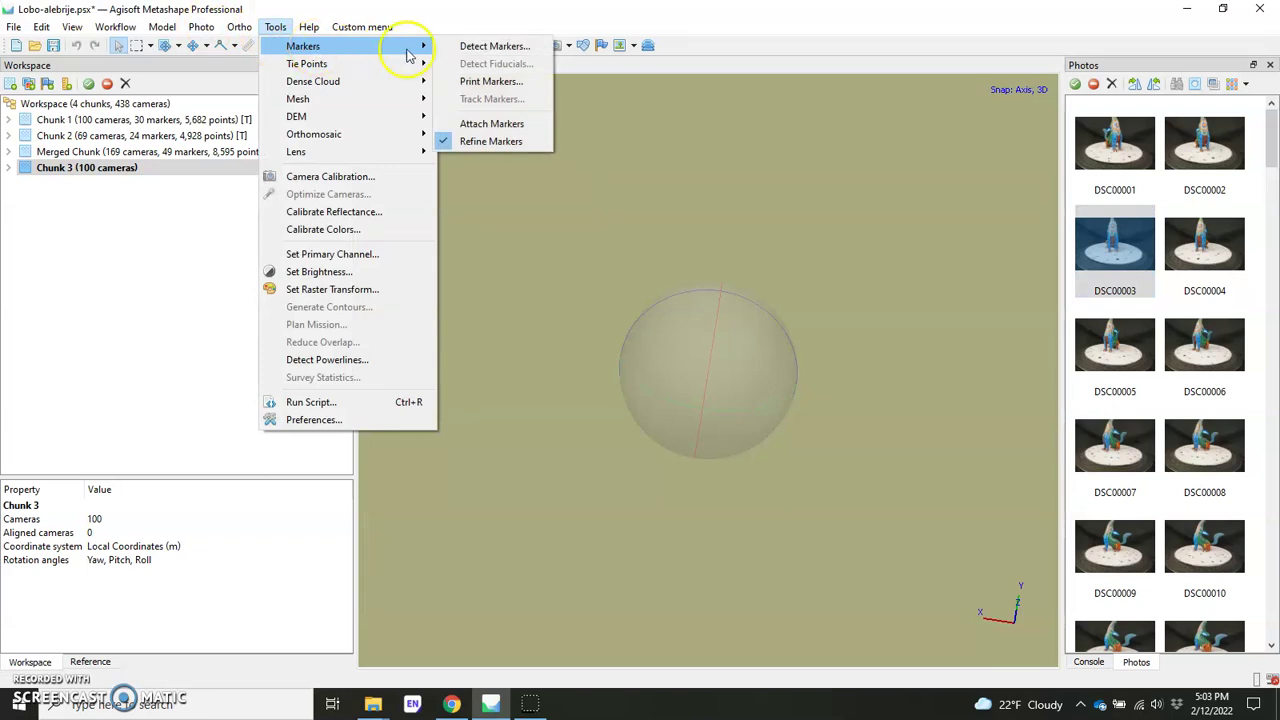
left_click(480, 50)
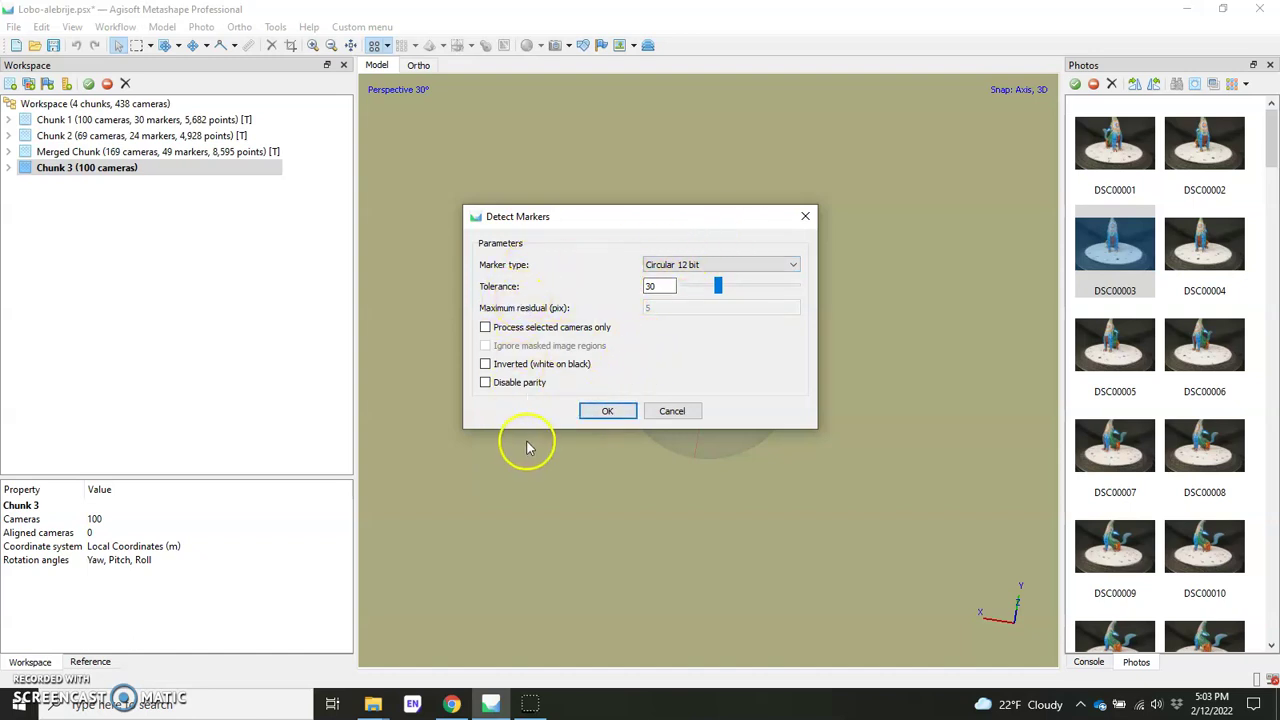
left_click(617, 412)
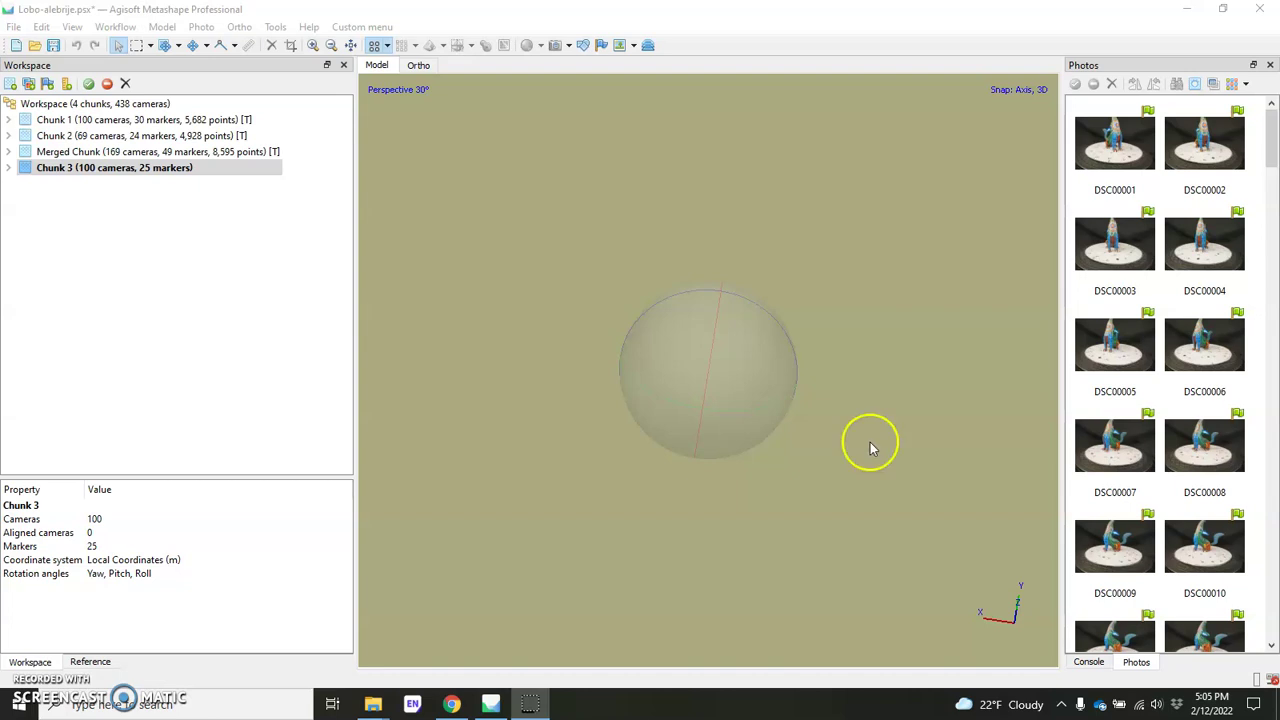
Open photo DSC00003 and turn on Show Markers to see its detected targets.
double_click(1114, 243)
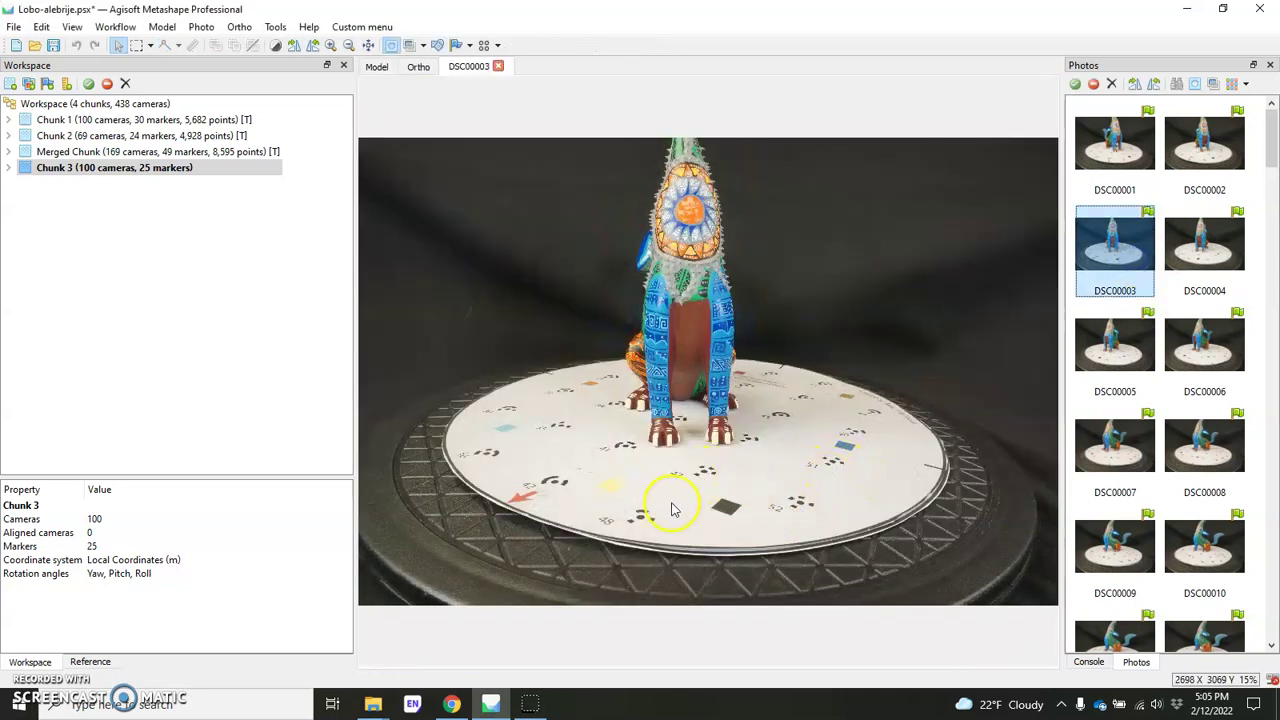
key("super+shift+s")
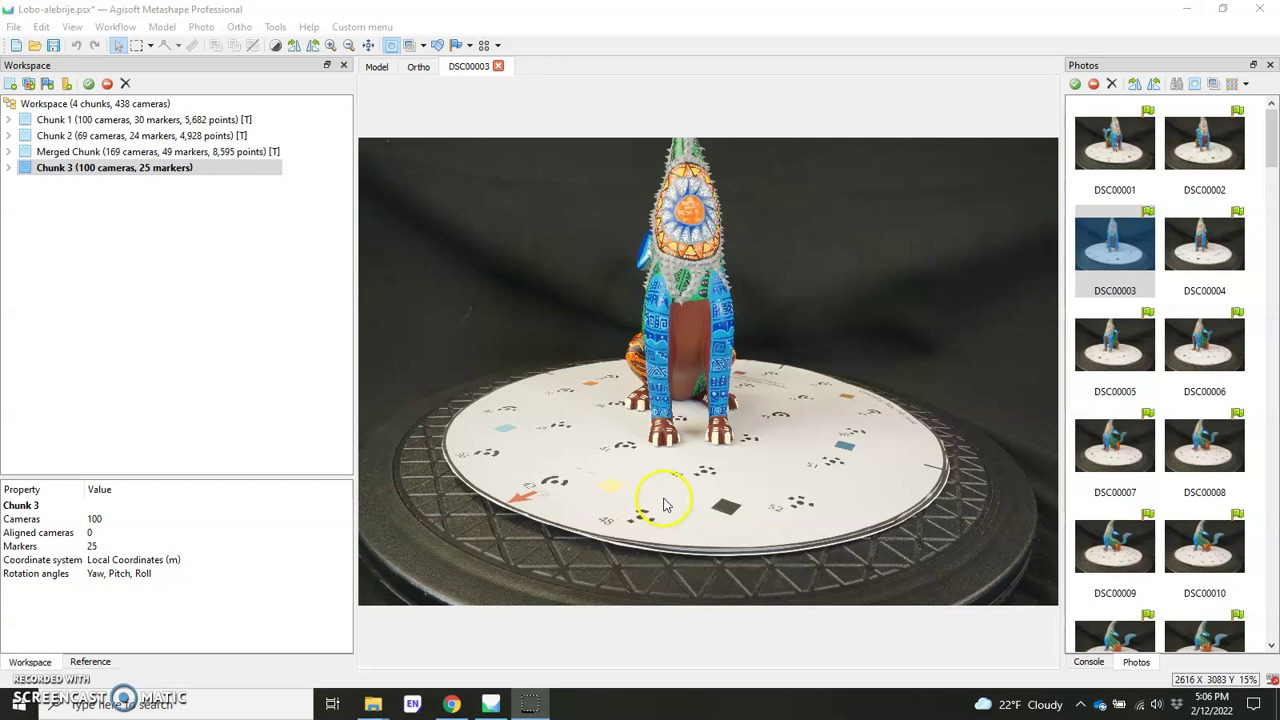
left_click(456, 45)
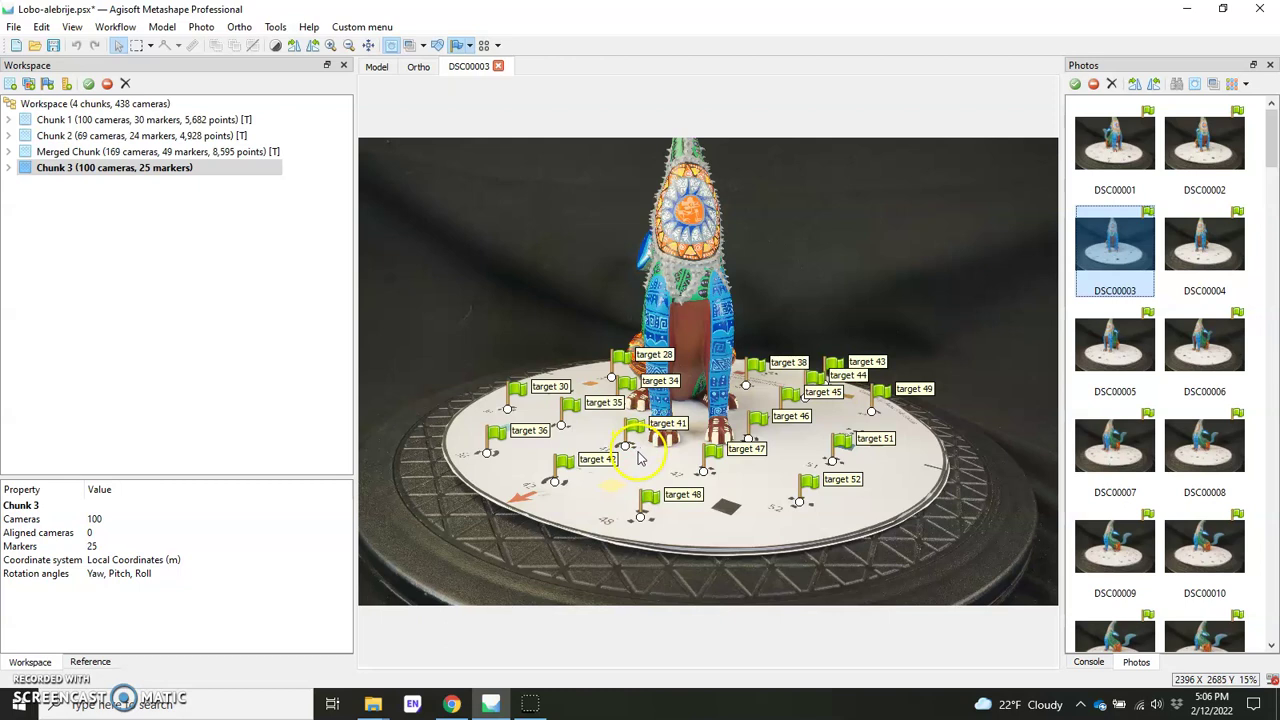
Step through photos DSC00004 to DSC00010 to check their detected target markers.
double_click(1193, 262)
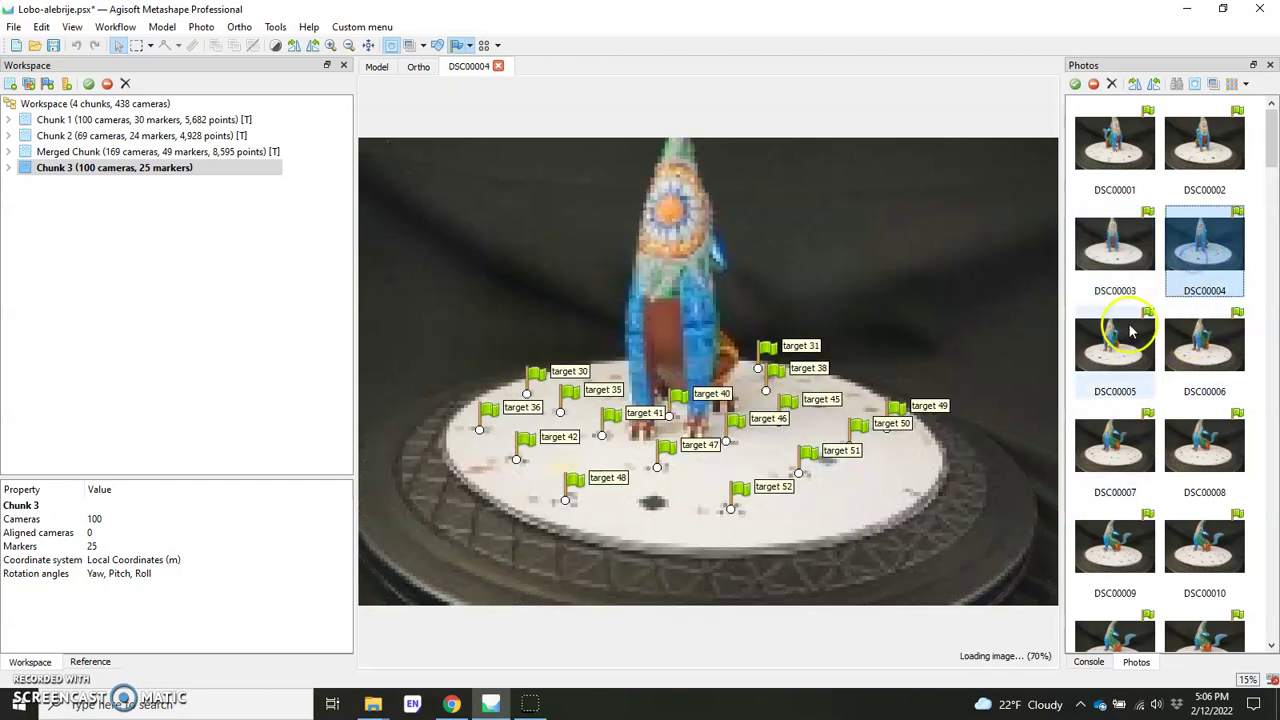
double_click(1112, 337)
double_click(1207, 372)
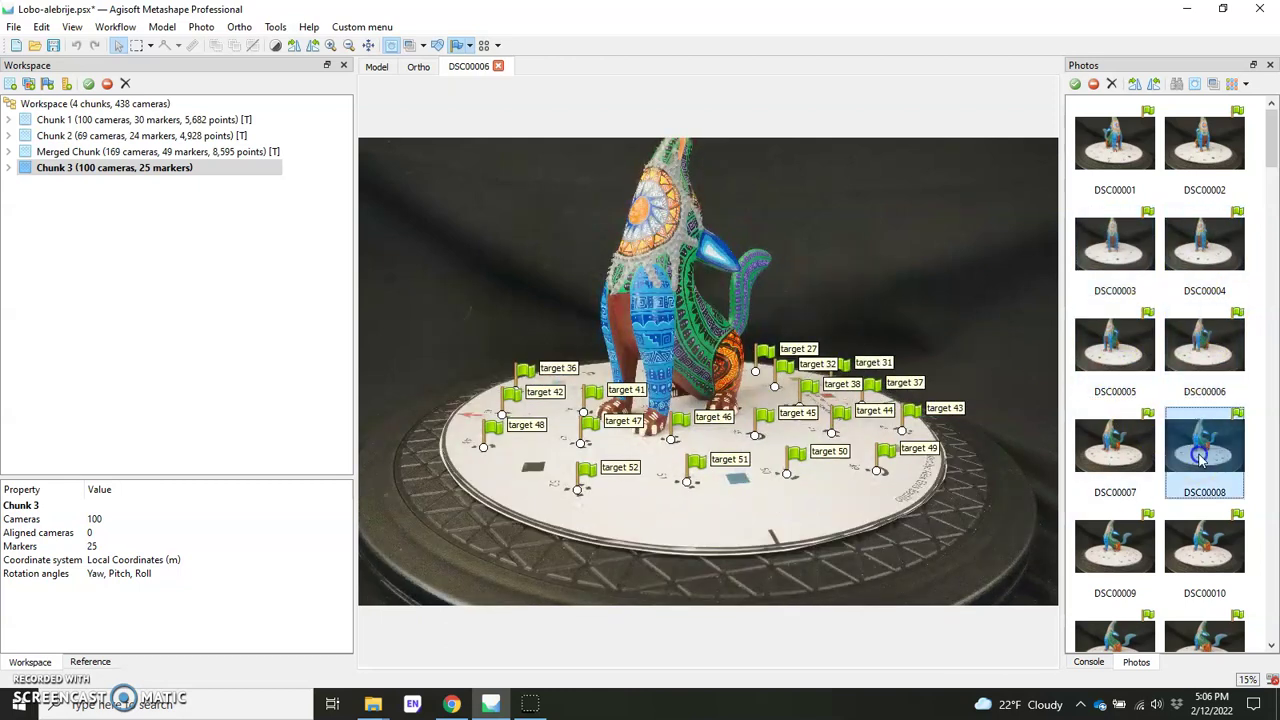
double_click(1130, 457)
double_click(1114, 543)
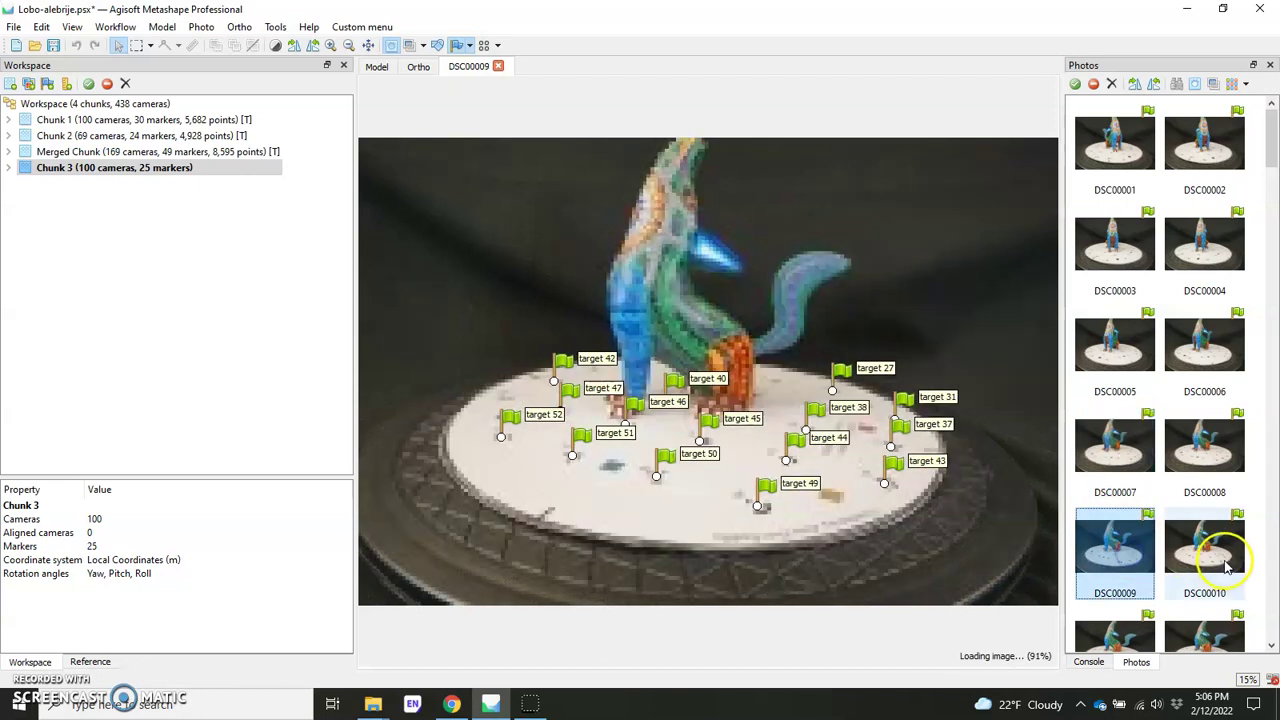
double_click(1204, 543)
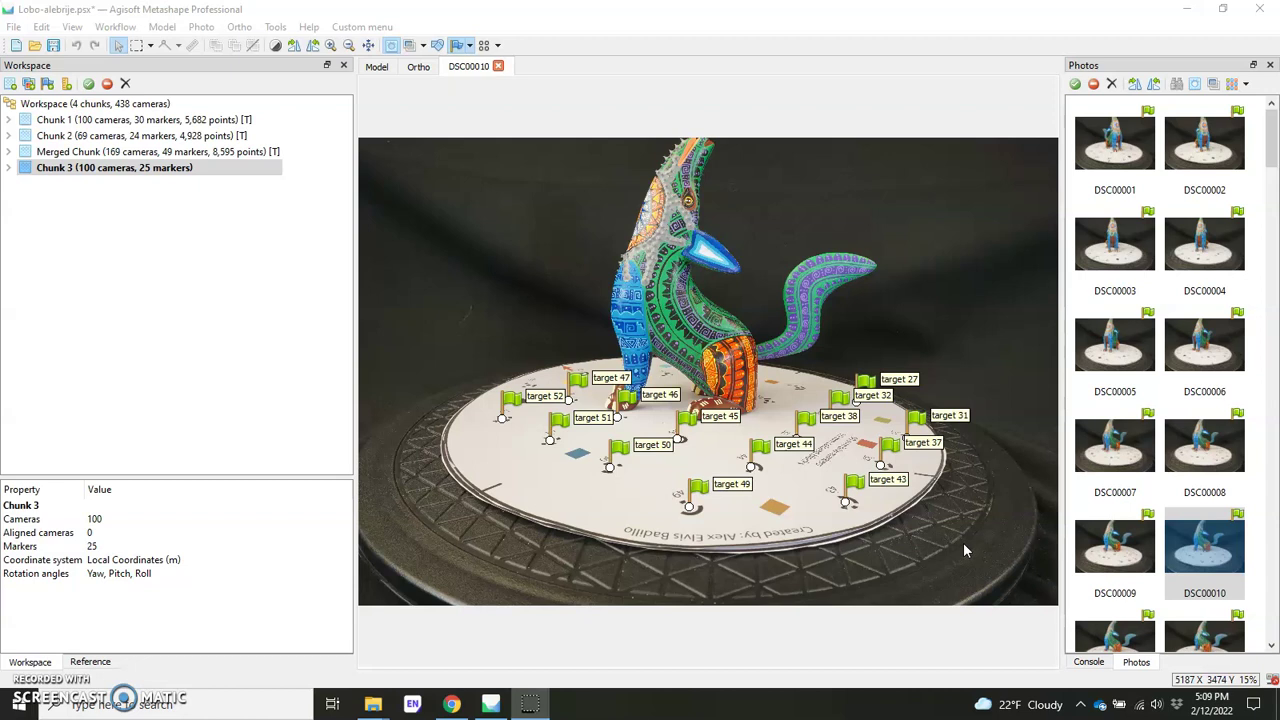
Align Chunk 3's photos at High accuracy with 40,000 key point and 10,000 tie point limits.
left_click(499, 67)
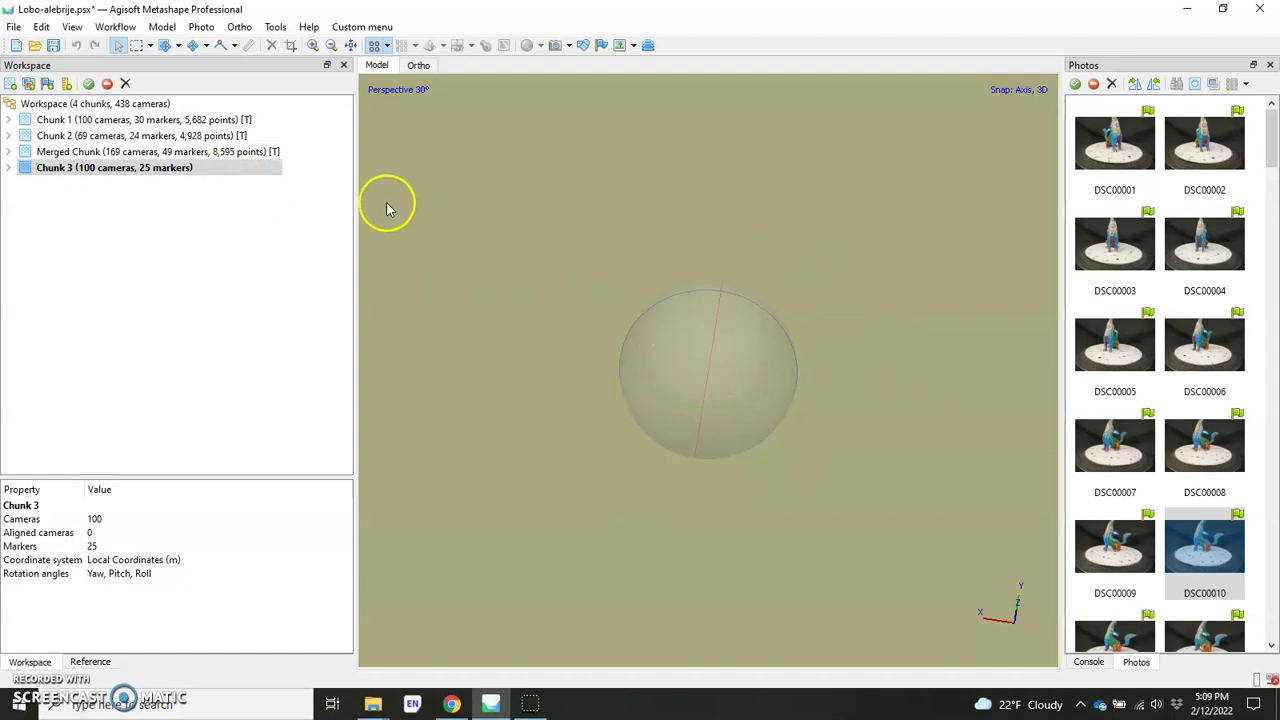
left_click(118, 27)
left_click(150, 87)
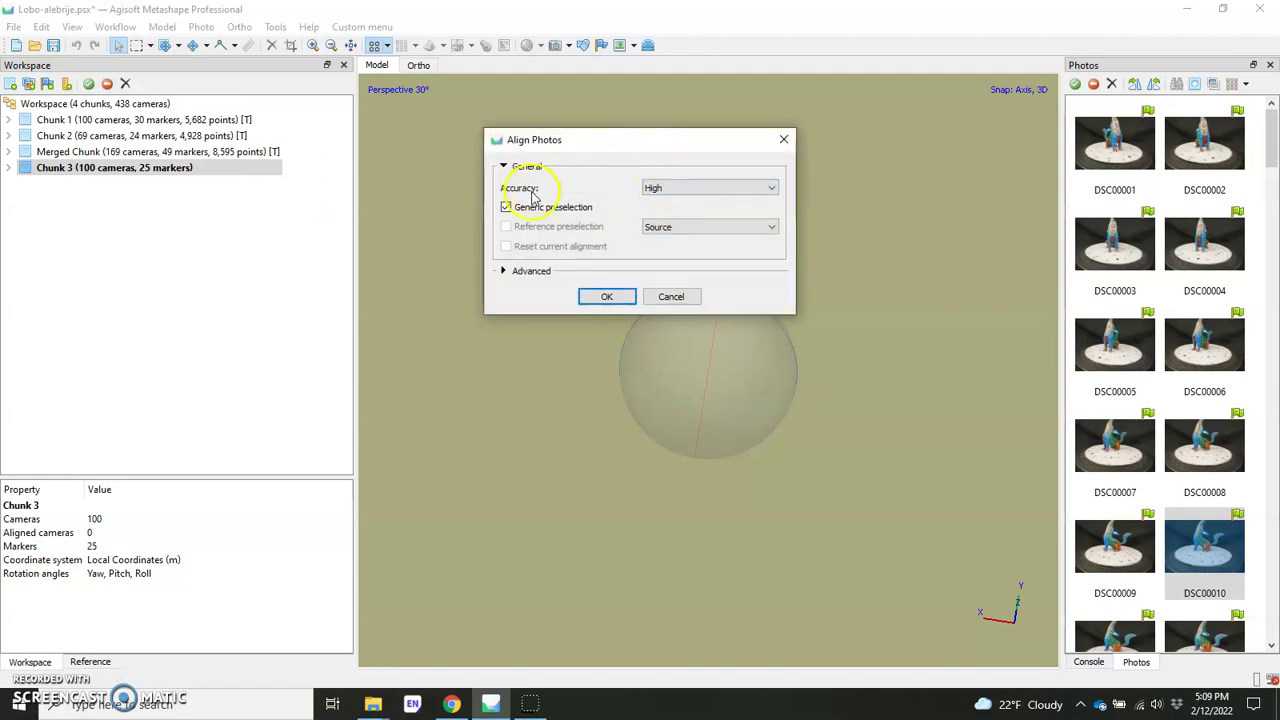
left_click(532, 271)
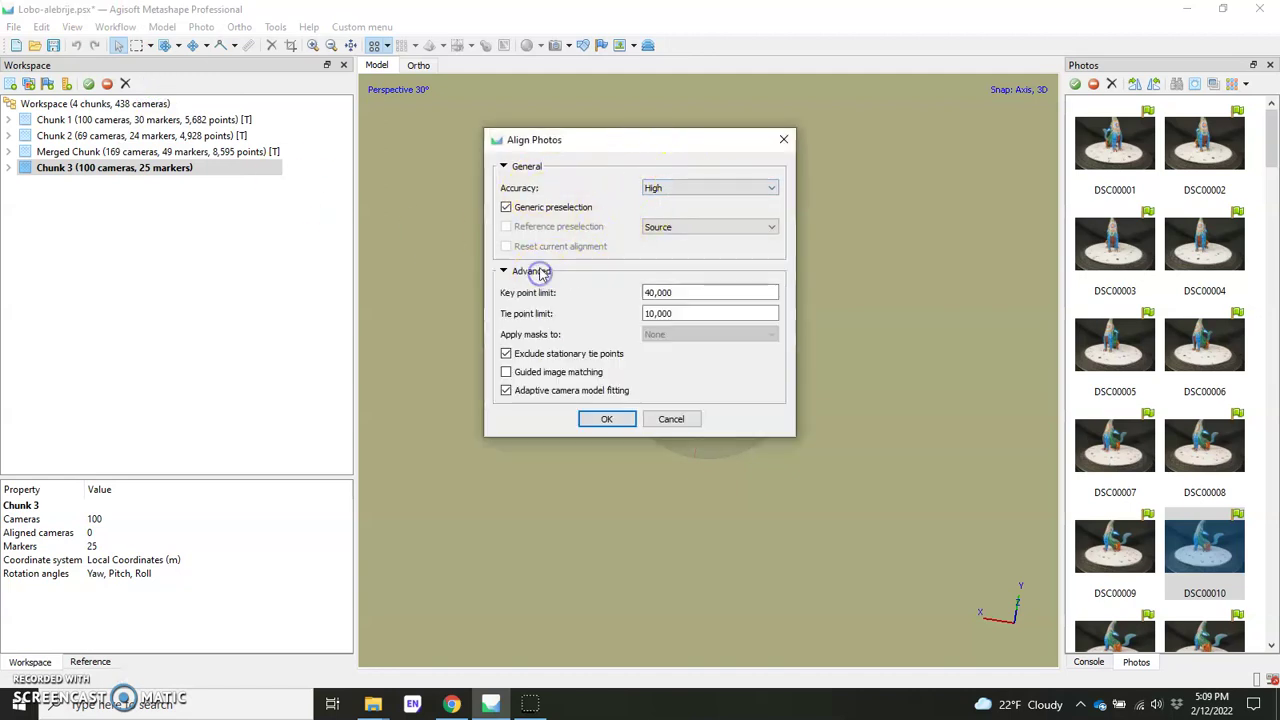
left_click(604, 419)
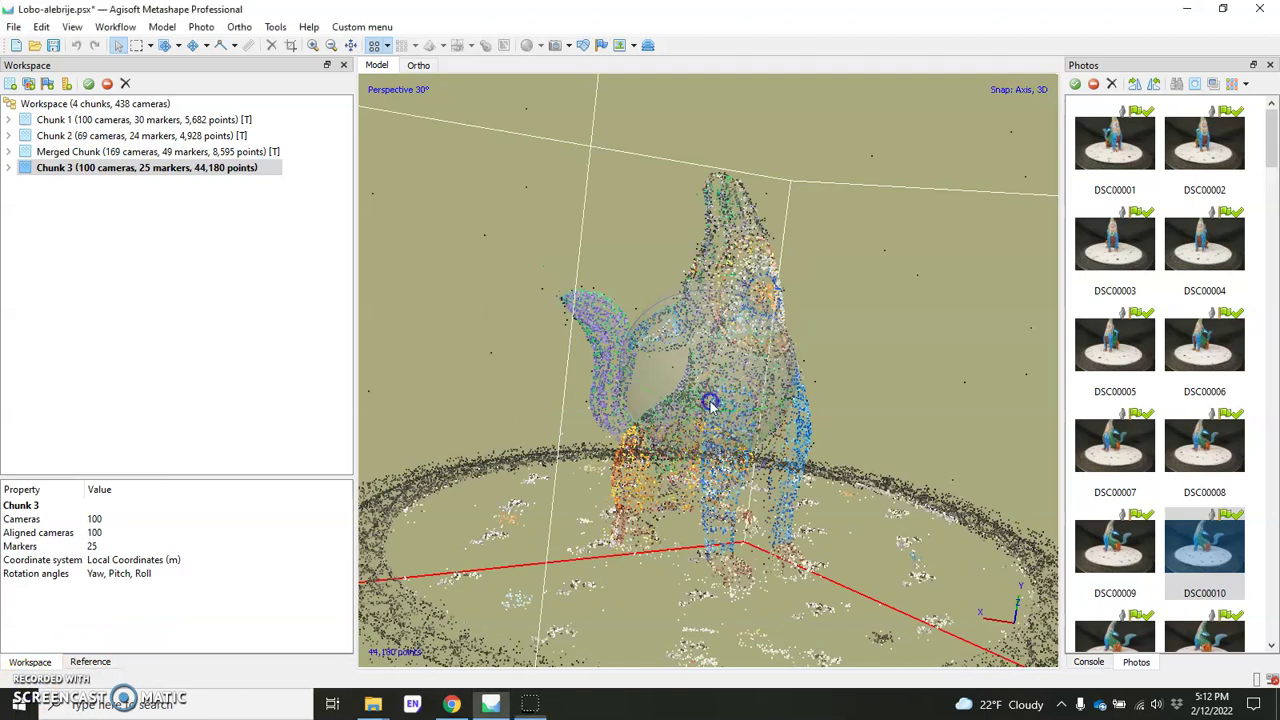
scroll(715, 445, "down", 5)
left_click_drag(716, 440, 574, 329)
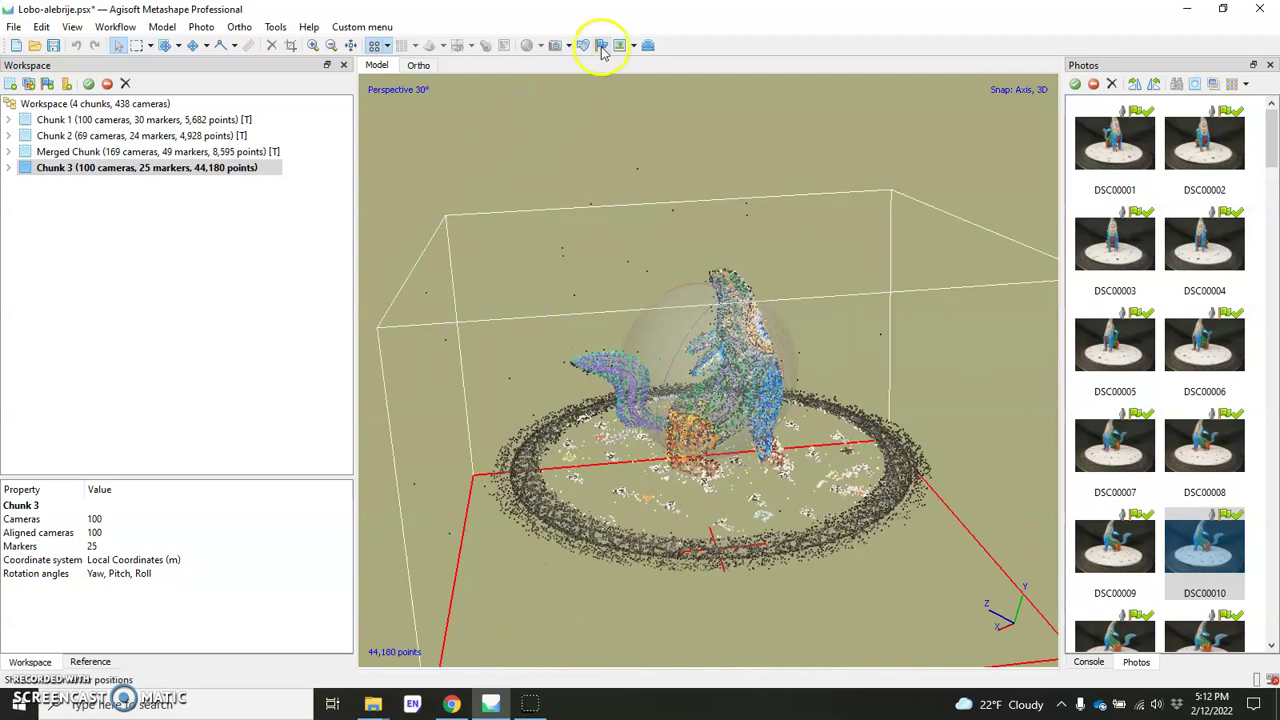
Show markers in the Model view and orbit the sparse cloud to inspect targets 27–52.
left_click(601, 50)
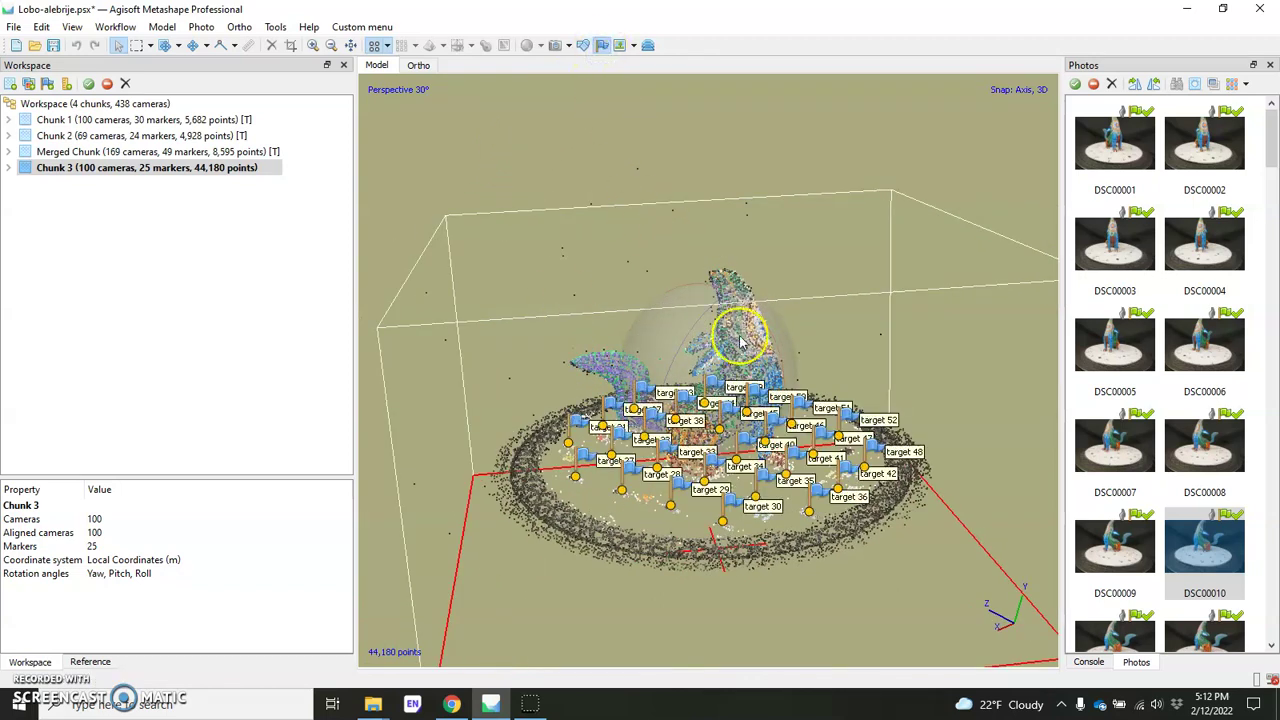
mouse_move(749, 323)
left_mouse_down()
mouse_move(683, 455)
mouse_move(672, 426)
mouse_move(630, 413)
mouse_move(698, 385)
left_mouse_up()
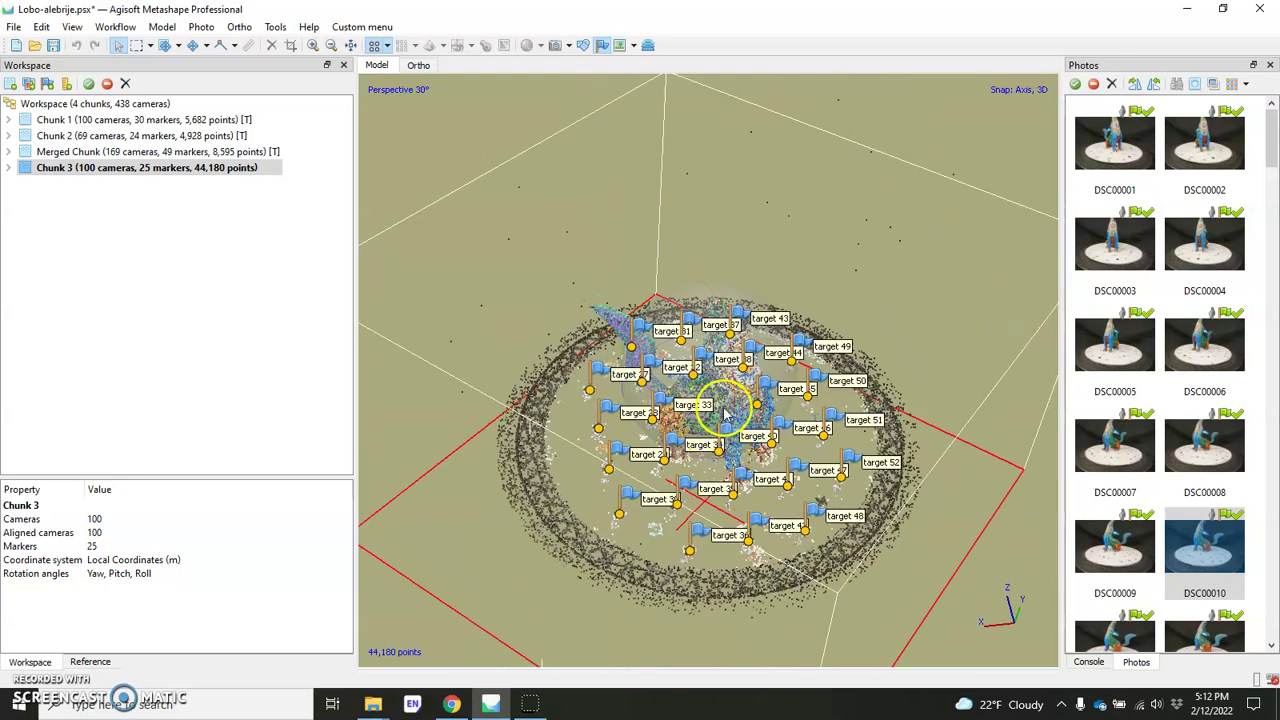
left_click_drag(727, 413, 743, 470)
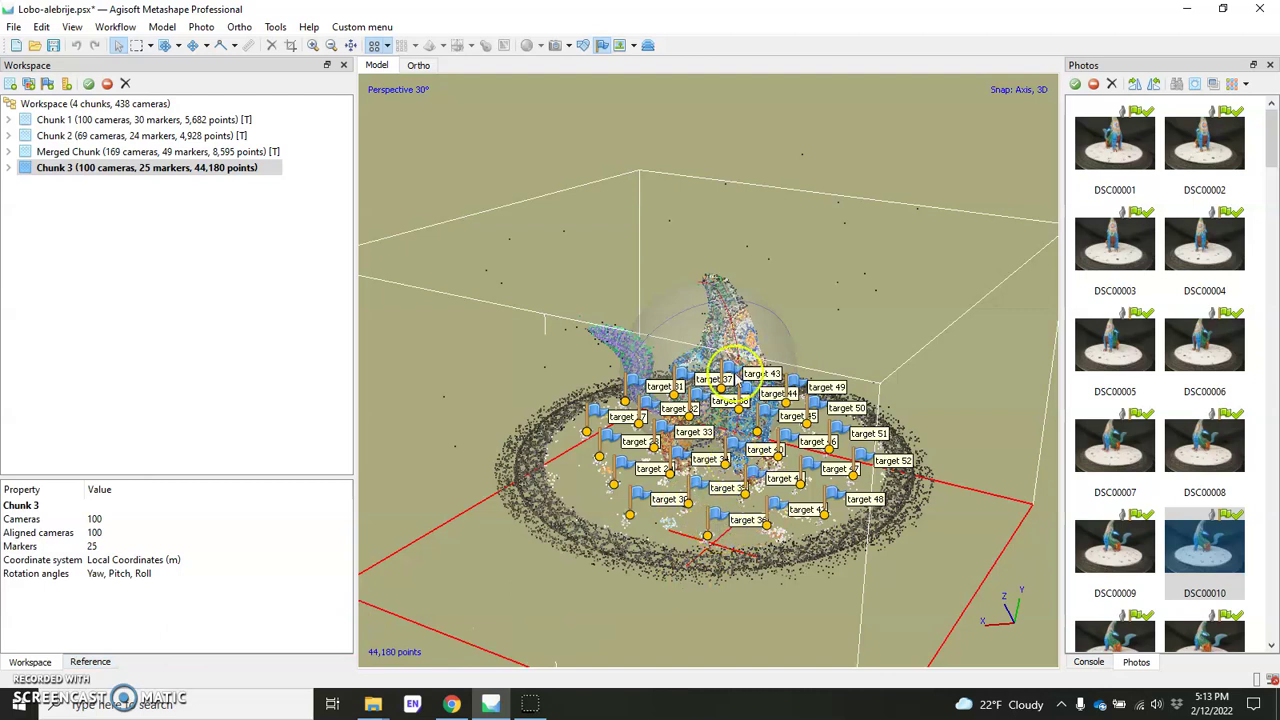
left_click_drag(720, 392, 700, 447)
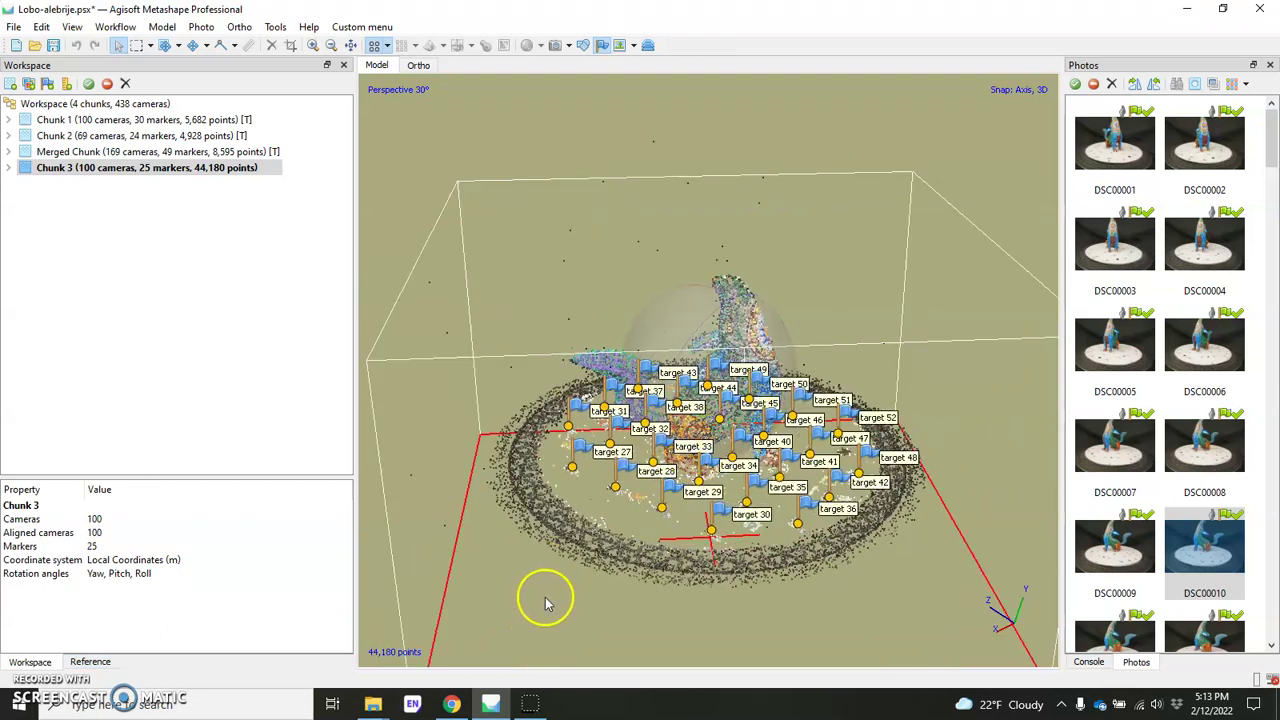
Show the Reference pane's marker list and orbit to a top-down view of the targets.
left_click(90, 662)
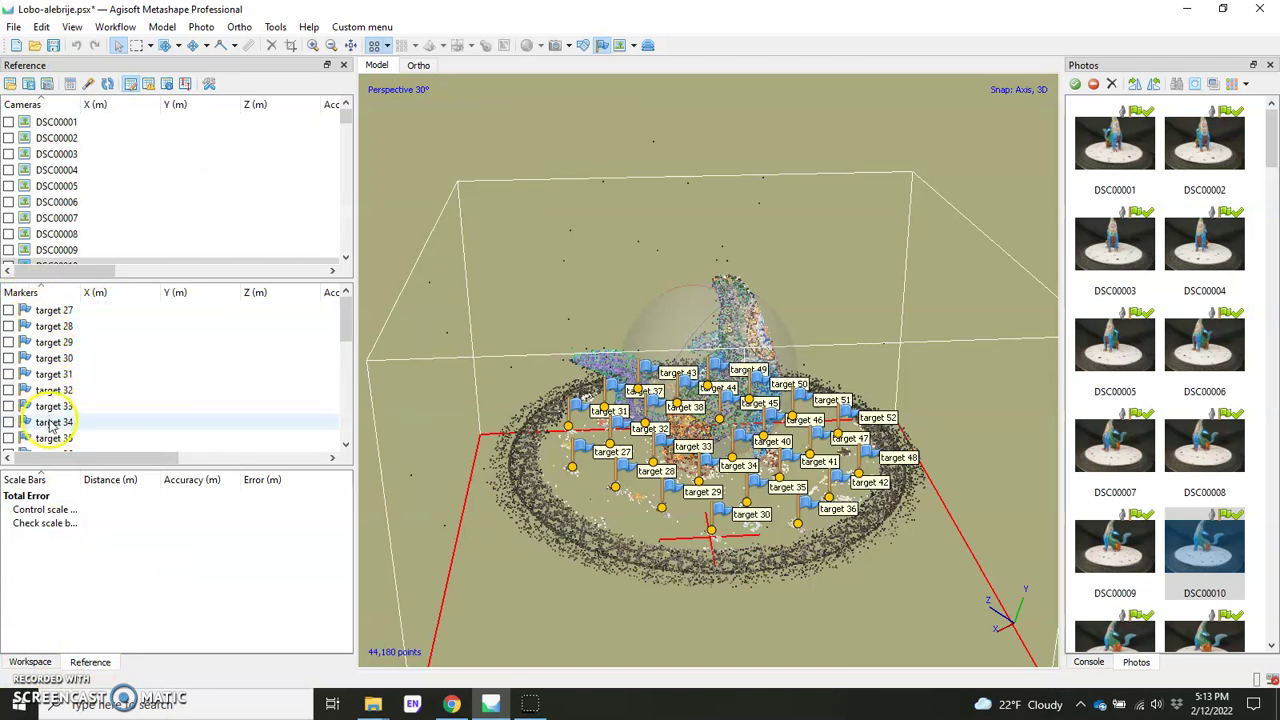
scroll(150, 400, "down", 3)
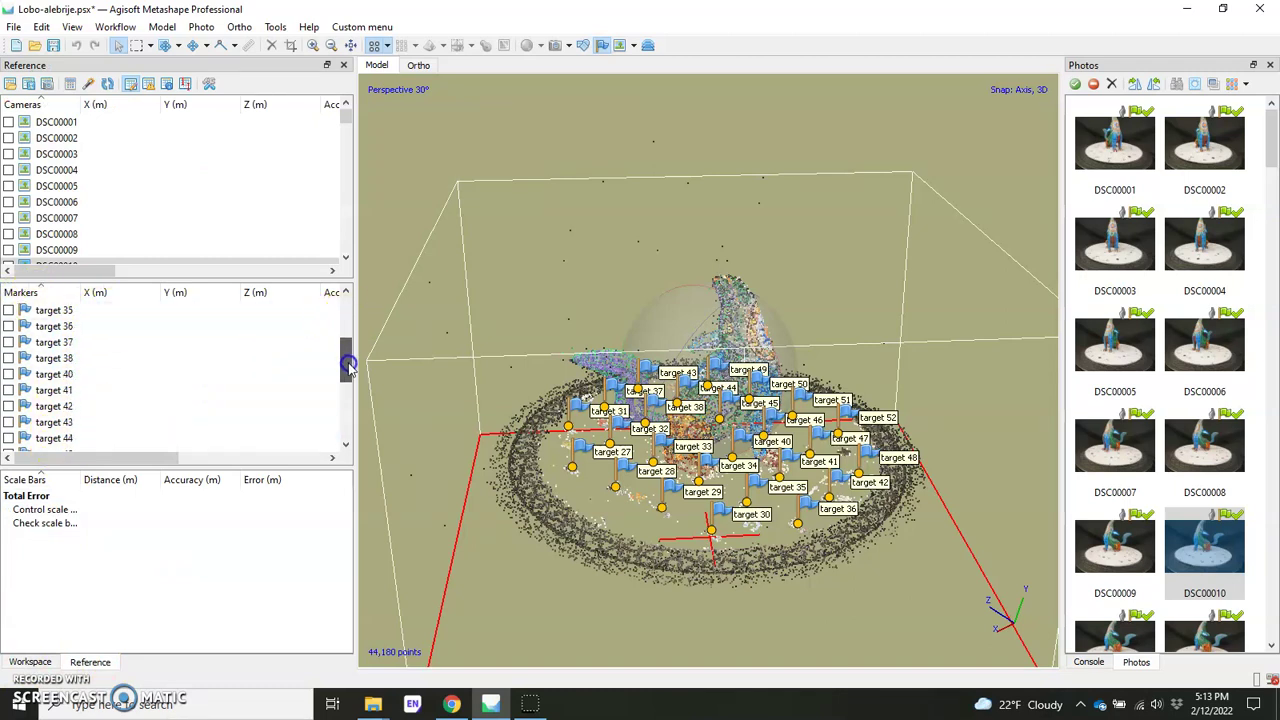
left_click_drag(347, 368, 348, 395)
scroll(690, 480, "up", 3)
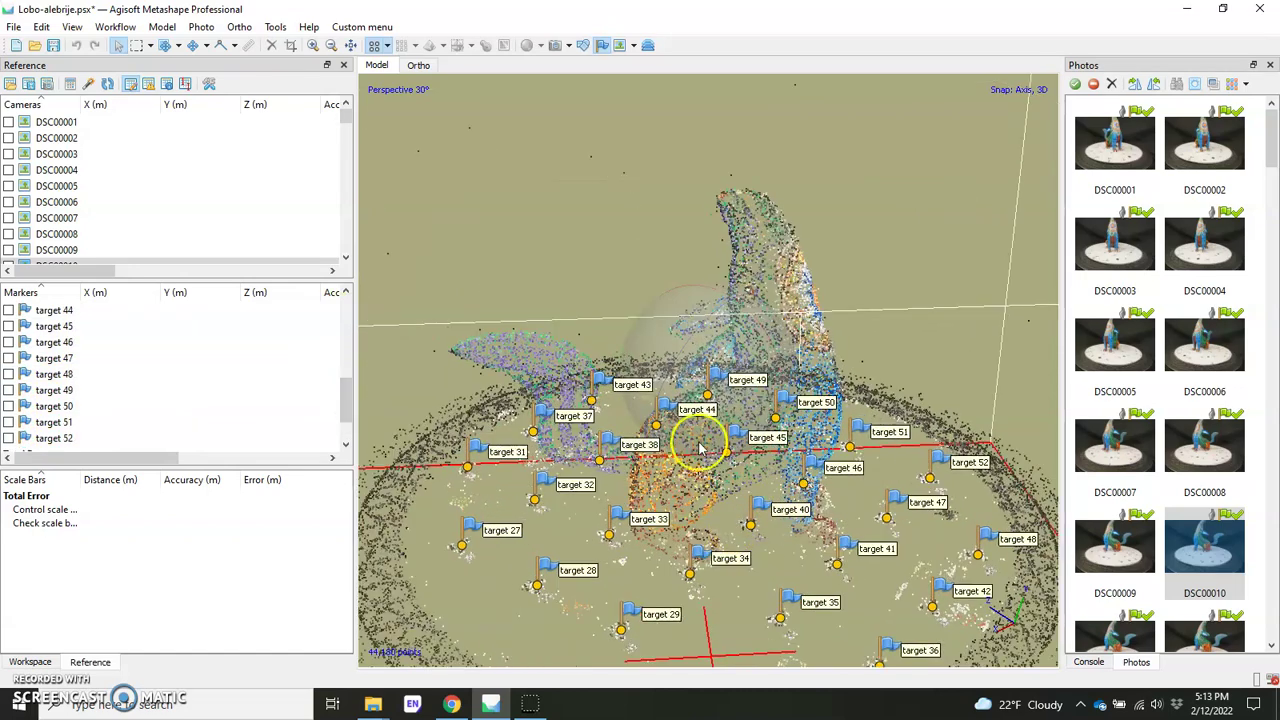
mouse_move(700, 450)
left_mouse_down()
mouse_move(748, 428)
mouse_move(684, 450)
left_mouse_up()
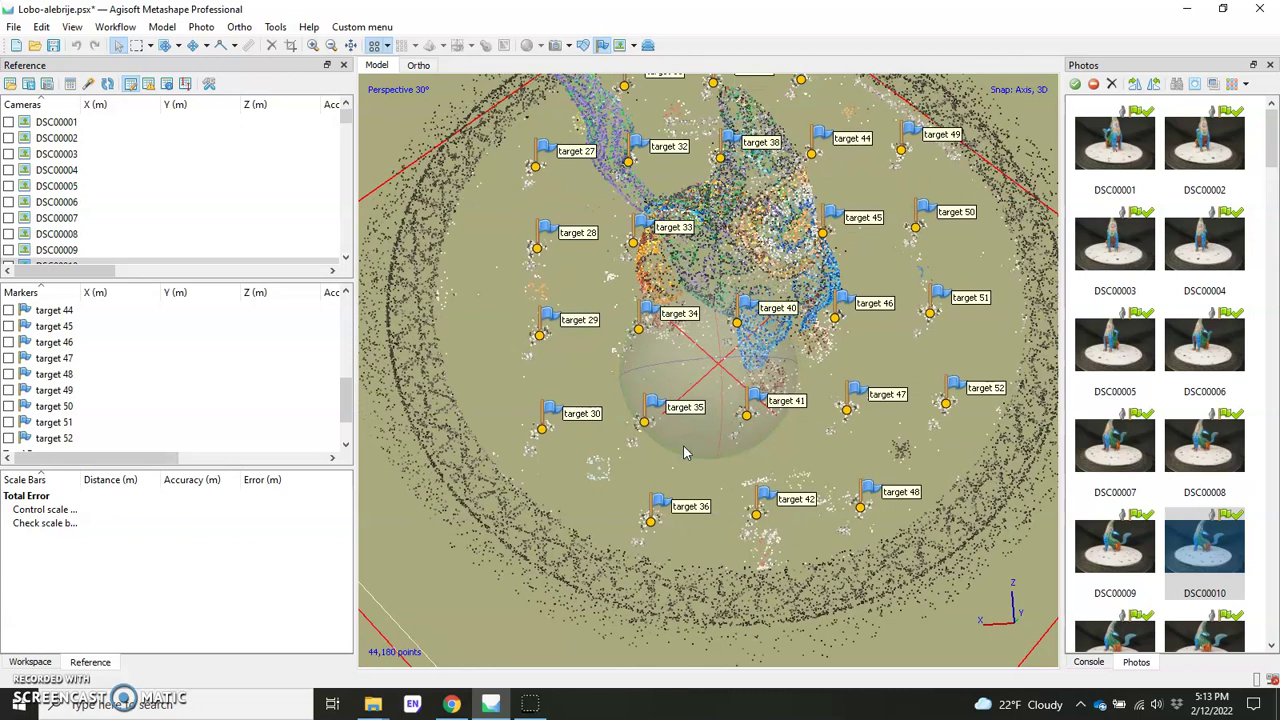
mouse_move(683, 452)
left_mouse_down()
mouse_move(640, 423)
mouse_move(738, 422)
mouse_move(640, 414)
mouse_move(737, 409)
mouse_move(680, 430)
mouse_move(637, 423)
mouse_move(755, 422)
left_mouse_up()
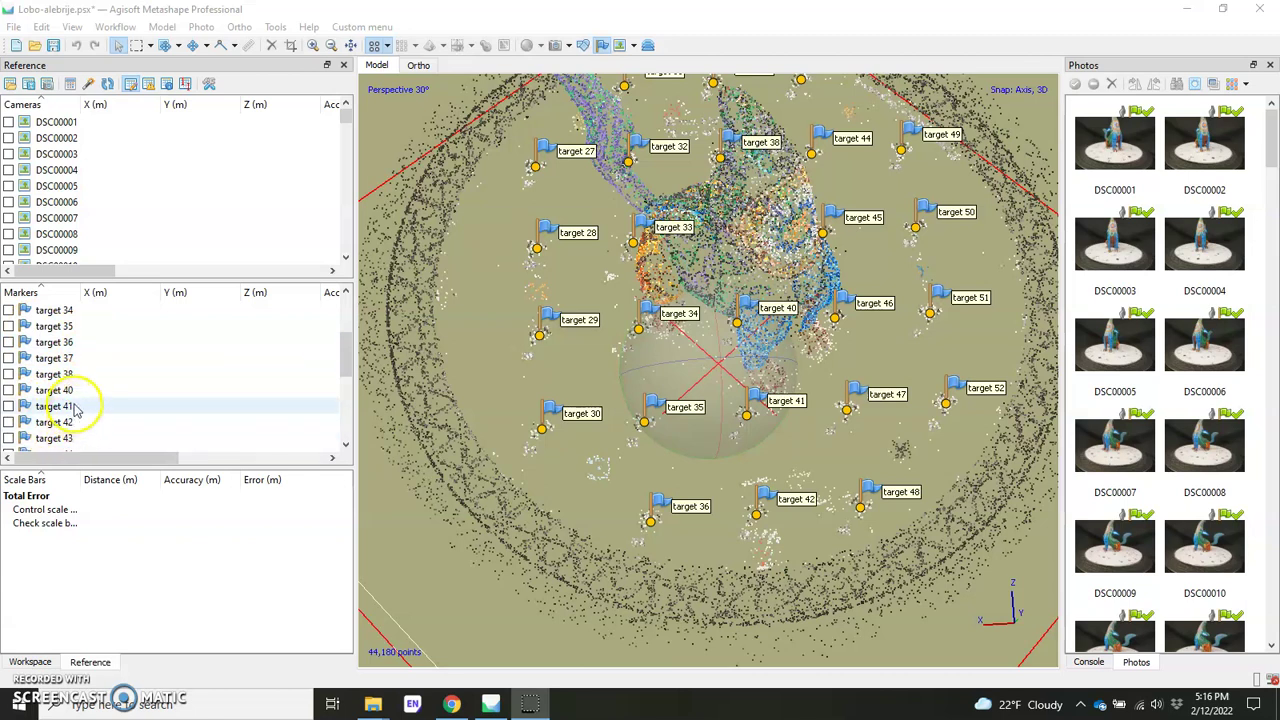
Select target 35 and target 41 and create the scale bar target 35_target 41 between them.
left_click(60, 406)
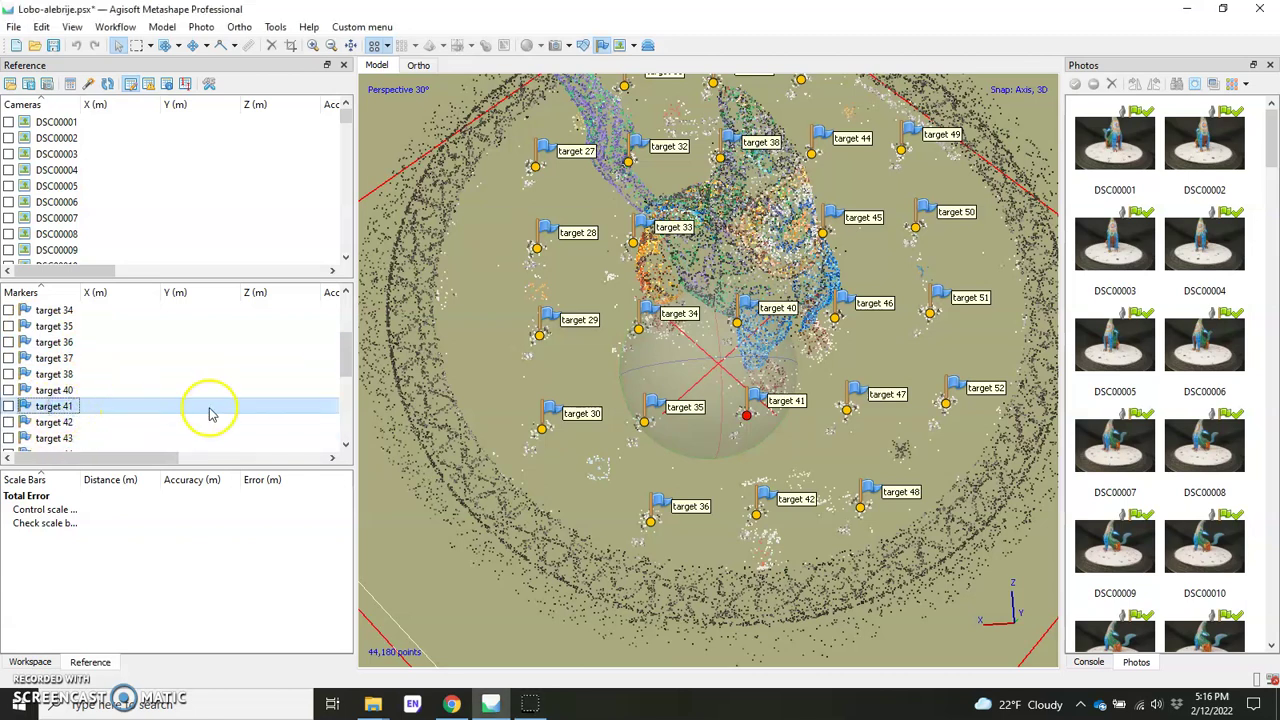
left_click(68, 326, "ctrl")
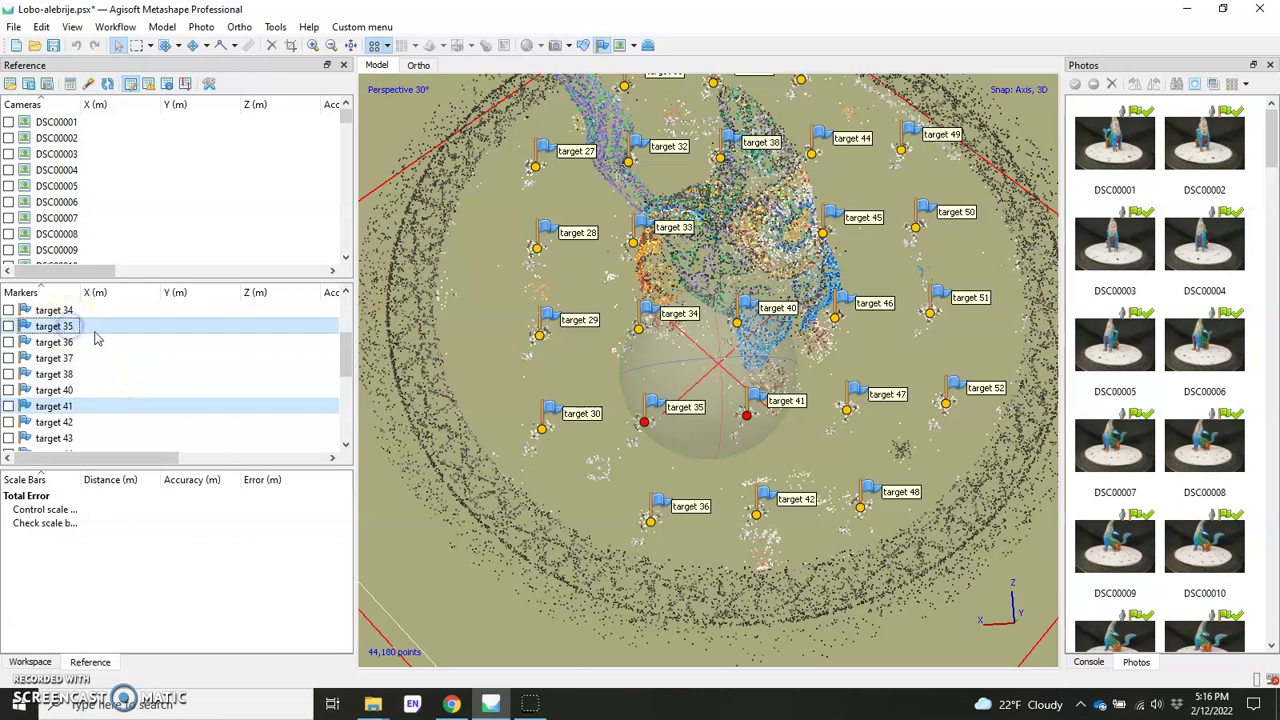
mouse_move(97, 339)
left_mouse_down()
mouse_move(163, 434)
mouse_move(386, 449)
mouse_move(717, 400)
mouse_move(760, 430)
left_mouse_up()
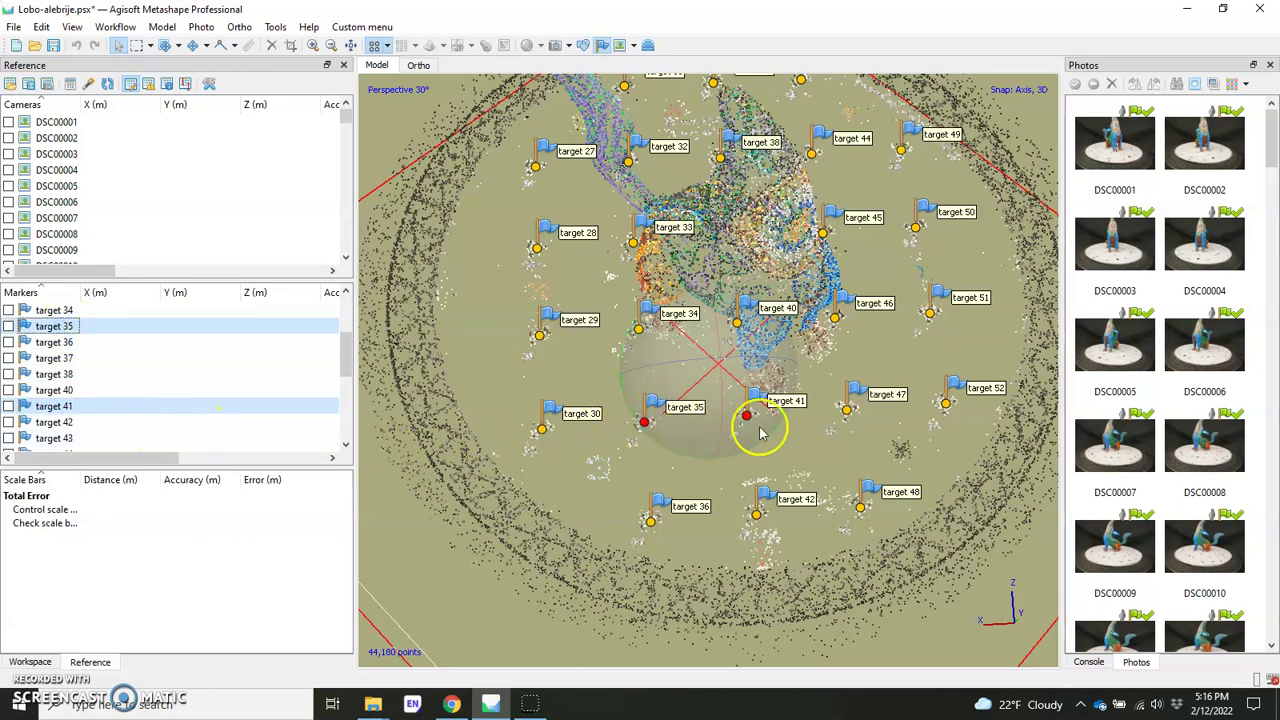
right_click(62, 330)
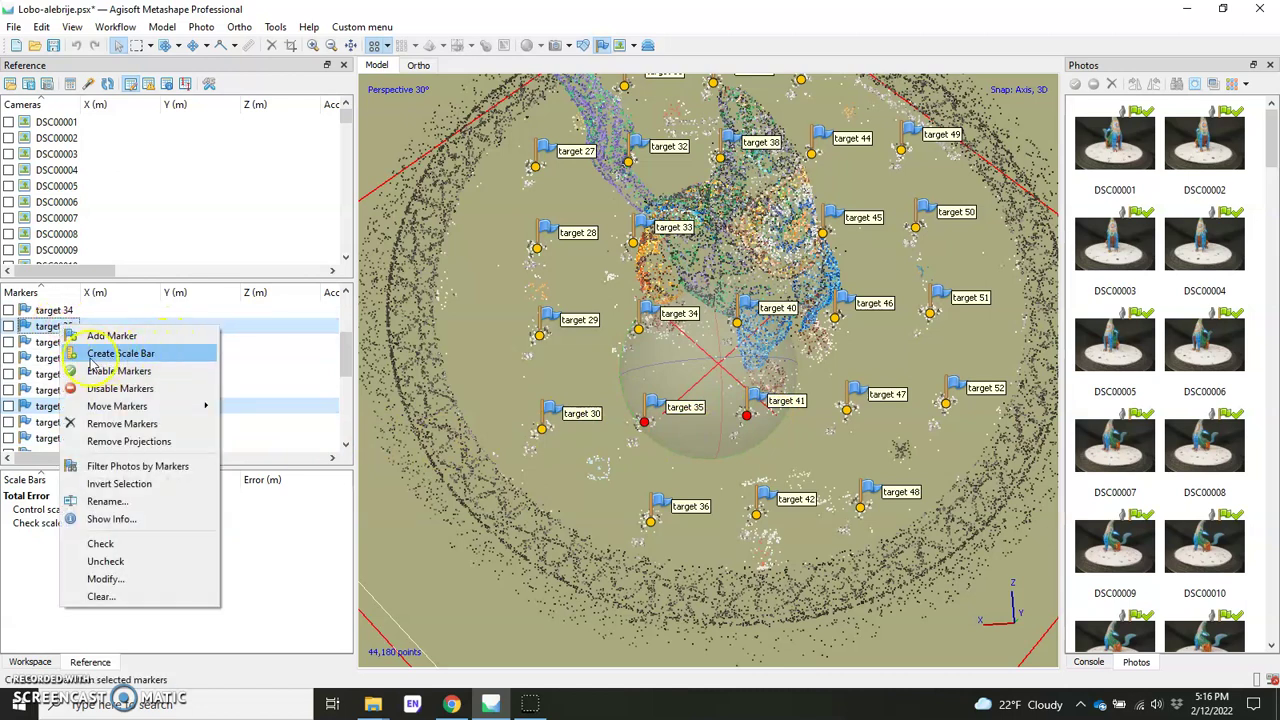
left_click(168, 354)
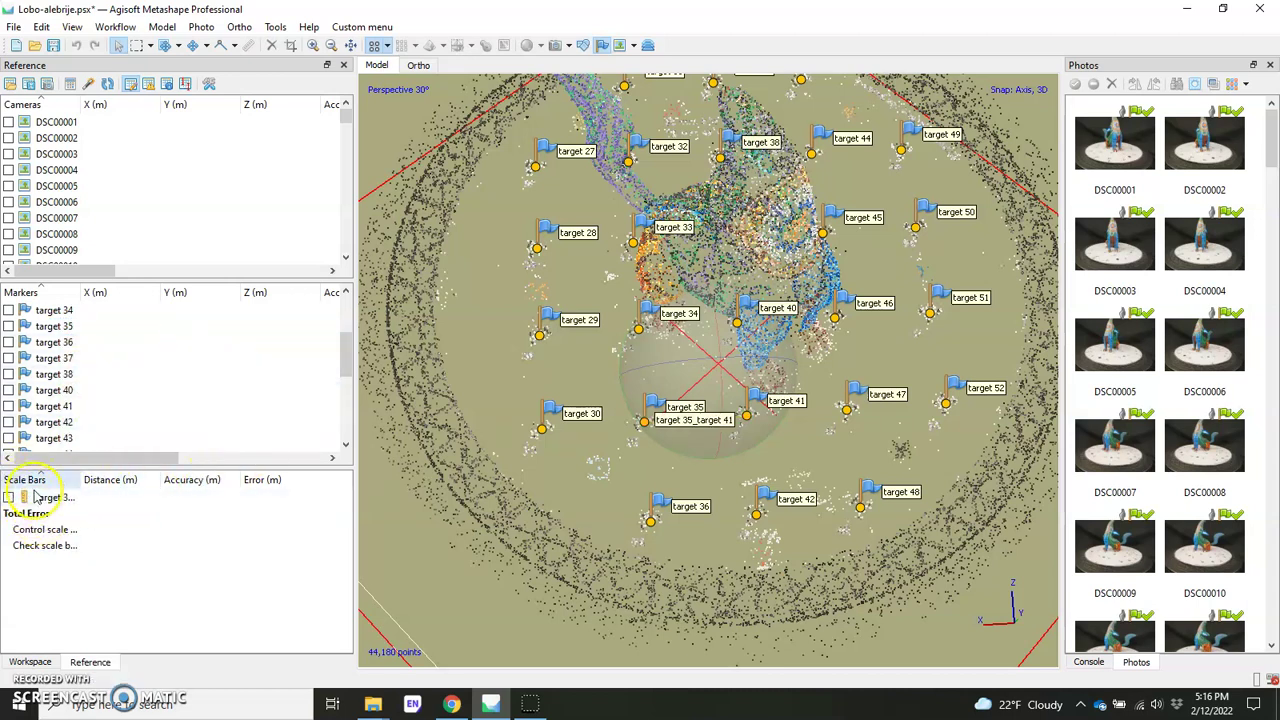
Give the target 35_target 41 scale bar a 0.05 m distance and 0.0001 m accuracy.
left_click(107, 505)
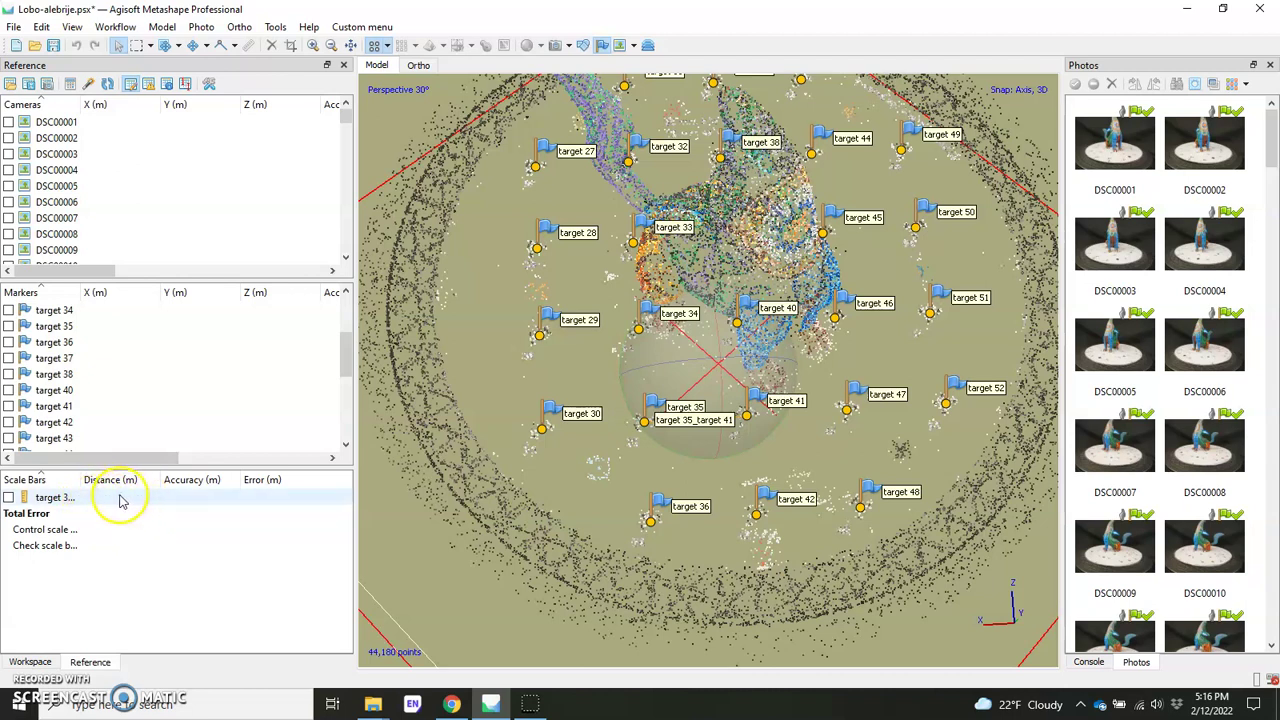
left_click(104, 500)
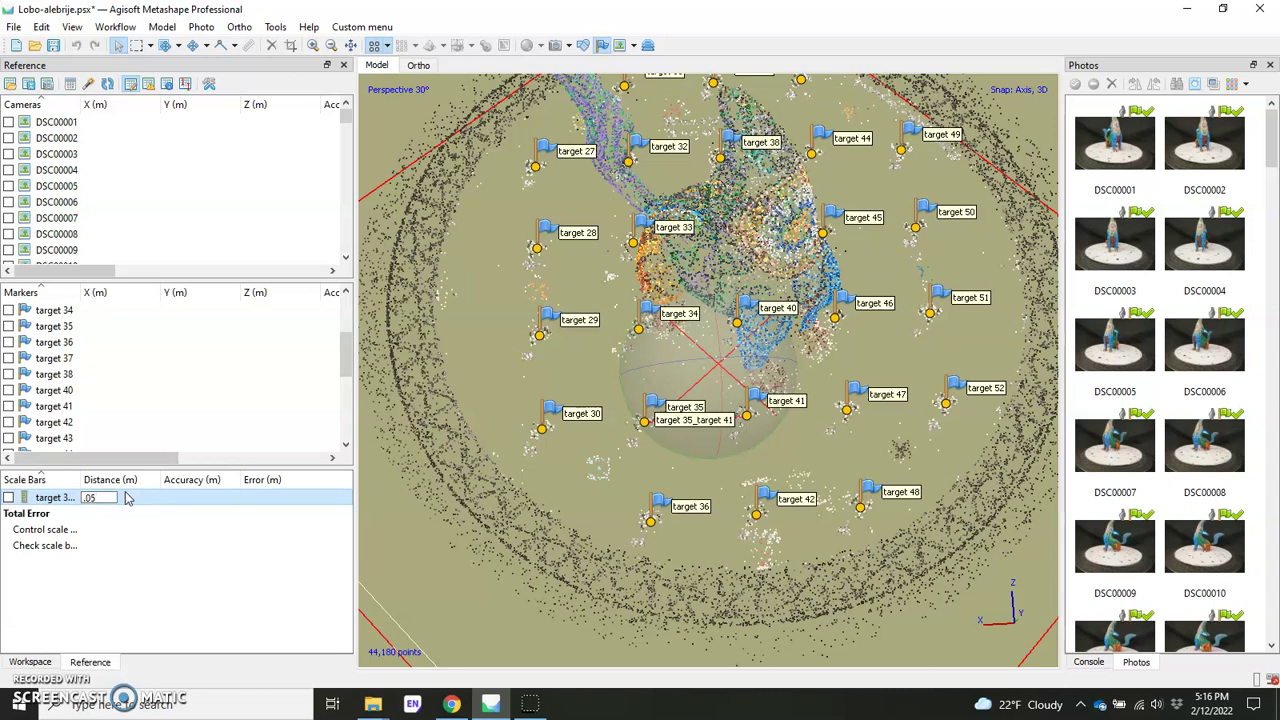
key("Return")
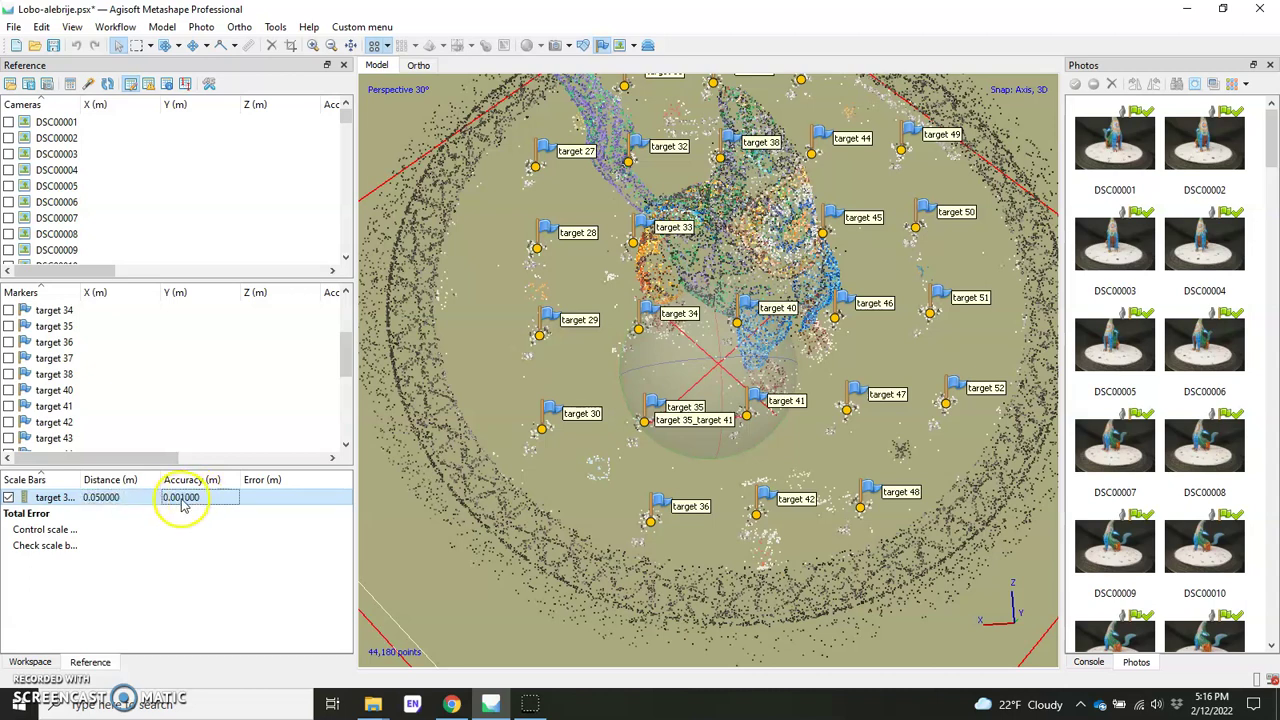
double_click(181, 500)
type("0.00")
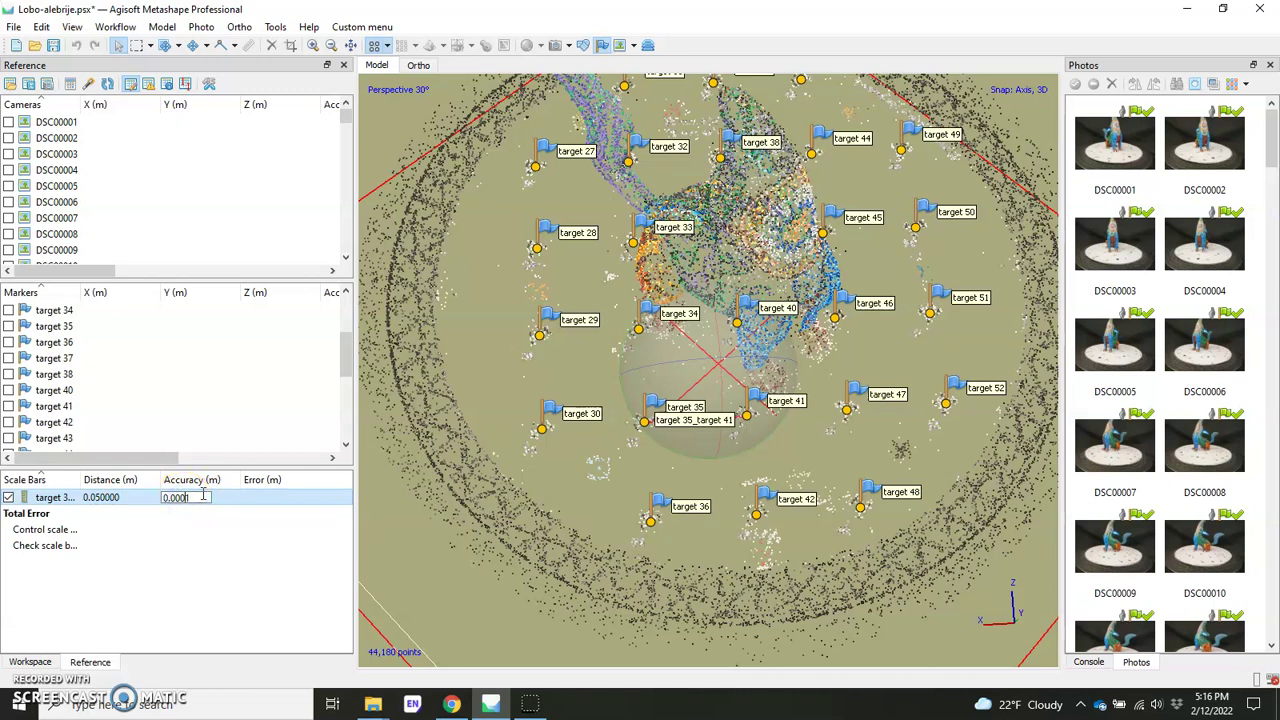
left_click(230, 540)
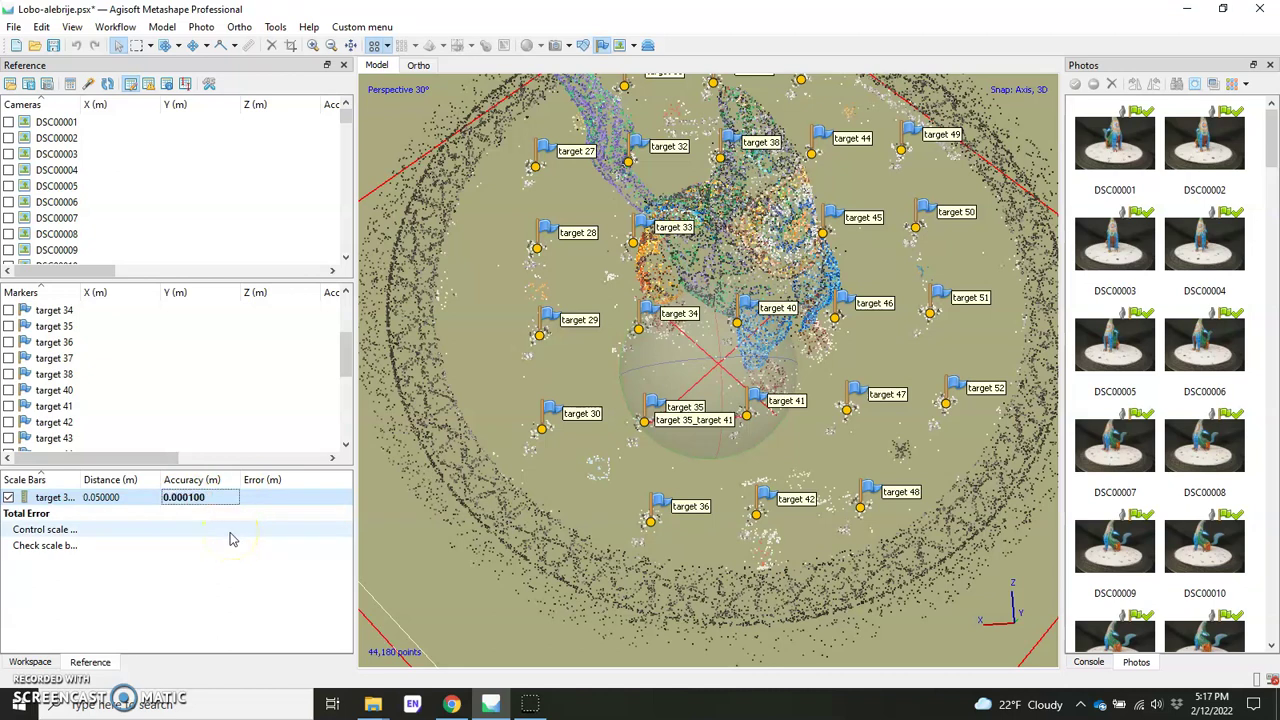
Update the transform with the 0.05 m scale bar, then view through DSC00005 and zoom toward targets 44 and 45.
left_click(107, 85)
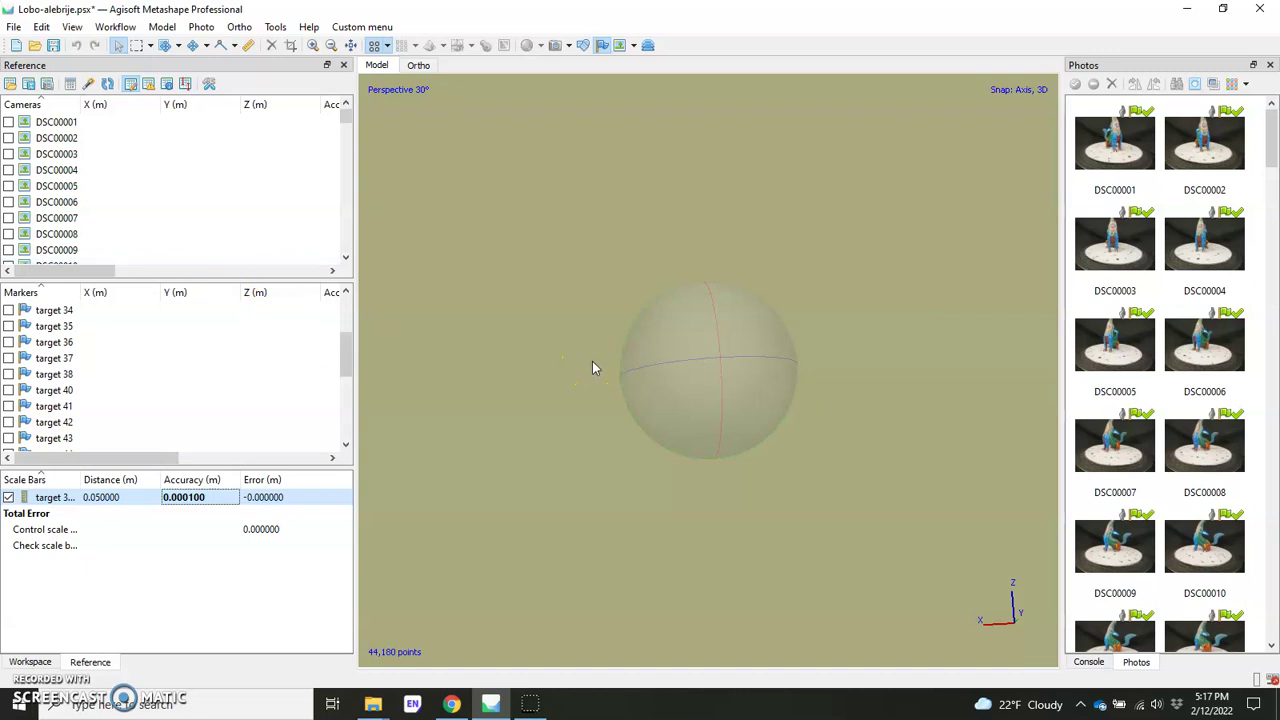
left_click_drag(593, 364, 771, 464)
left_click(1095, 388)
right_click(1103, 398)
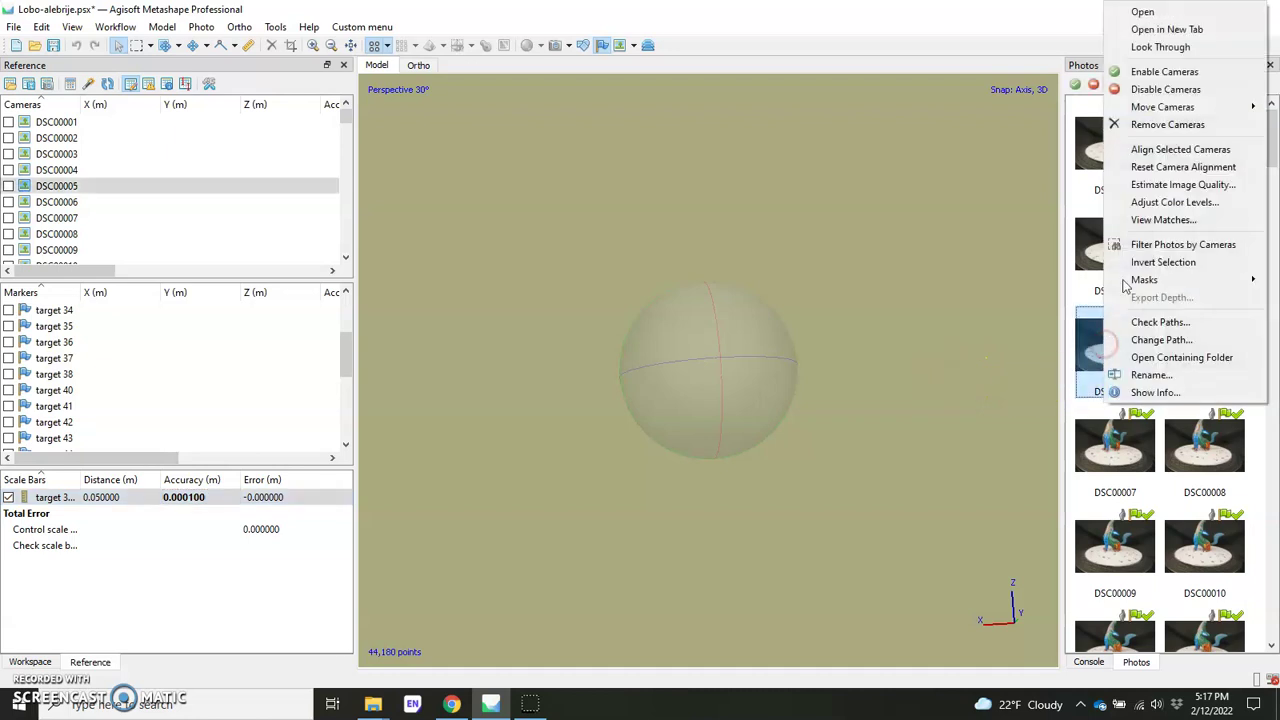
left_click(1183, 48)
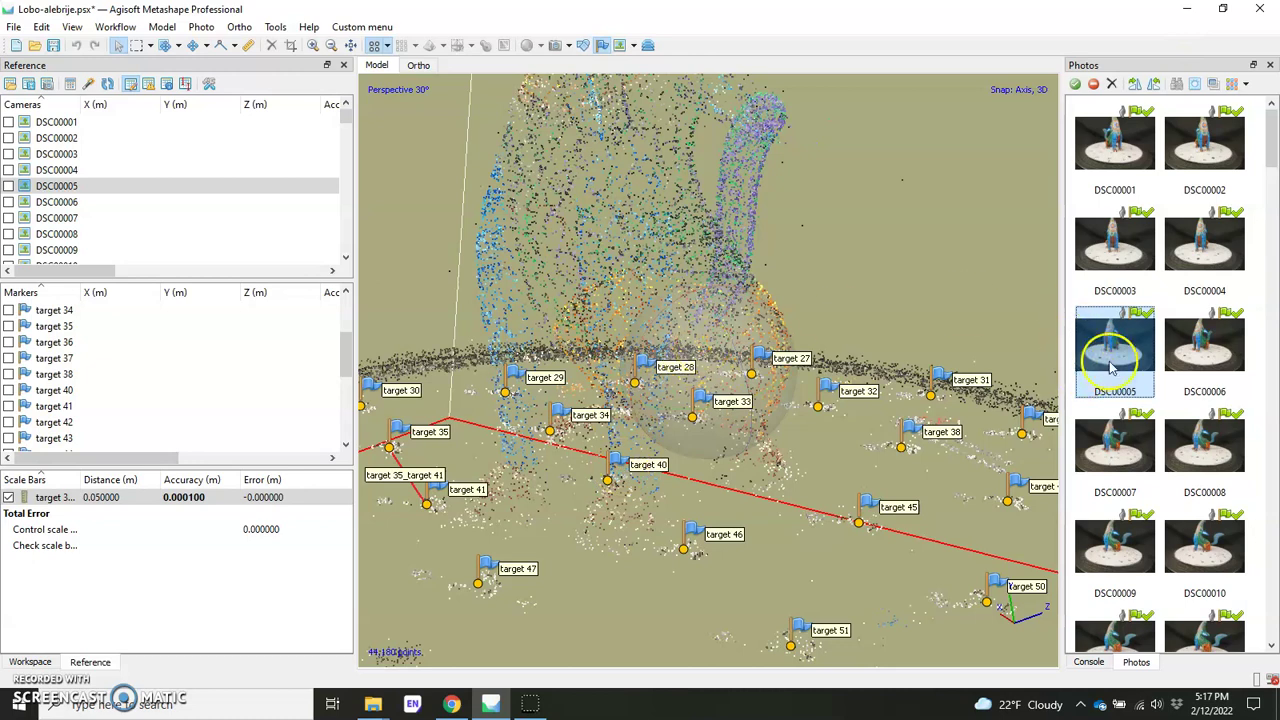
left_click_drag(686, 300, 668, 380)
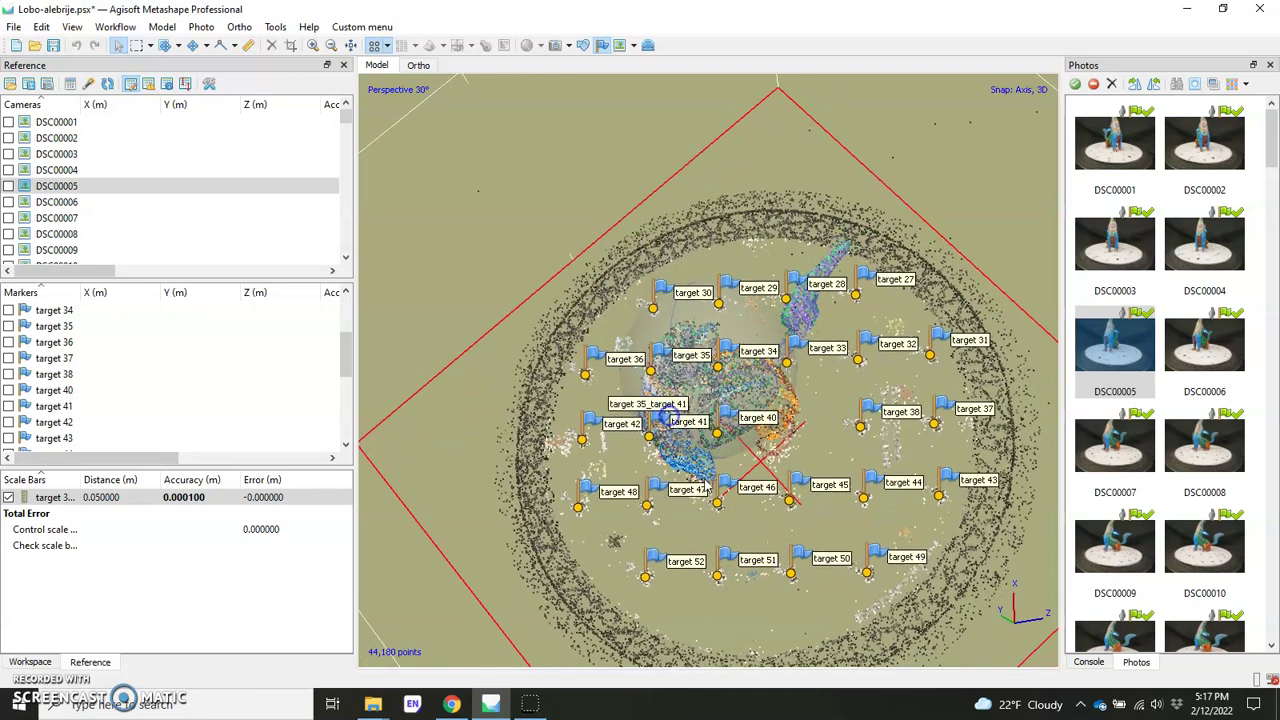
scroll(668, 375, "up", 5)
scroll(665, 365, "up", 4)
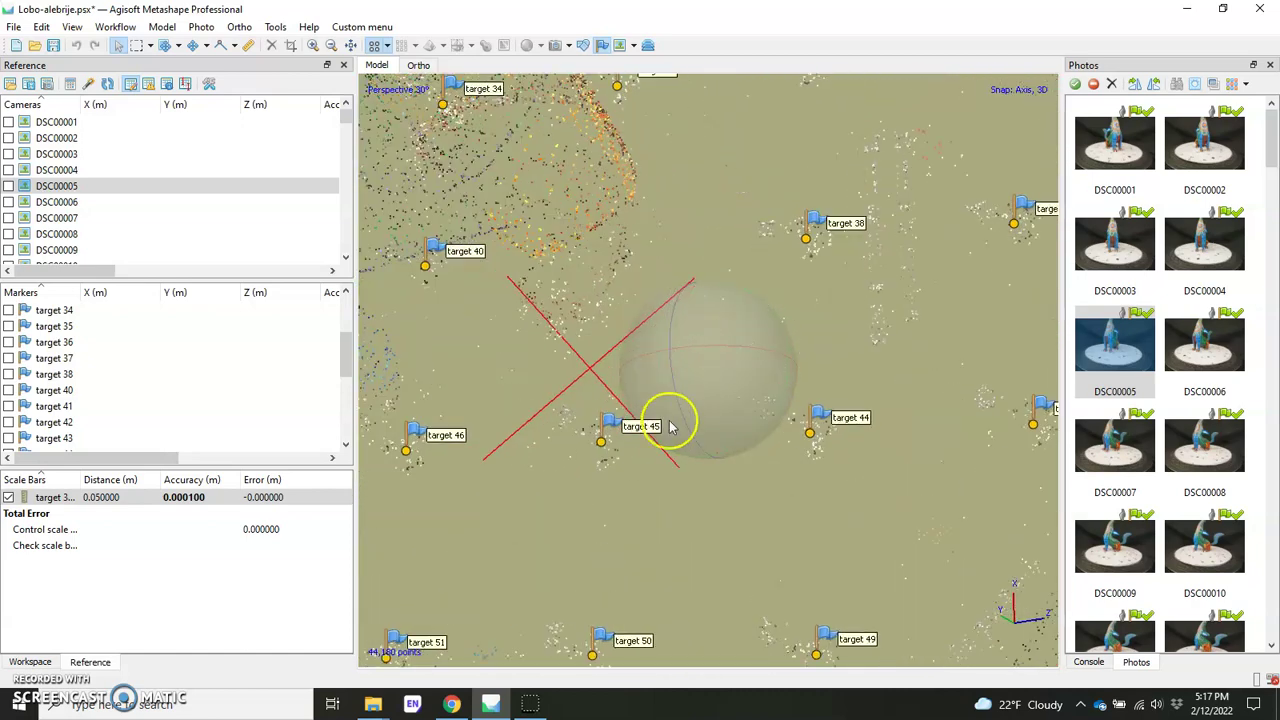
Measure with the Ruler from target 45 to target 44, reading 4.99 cm.
left_click(250, 46)
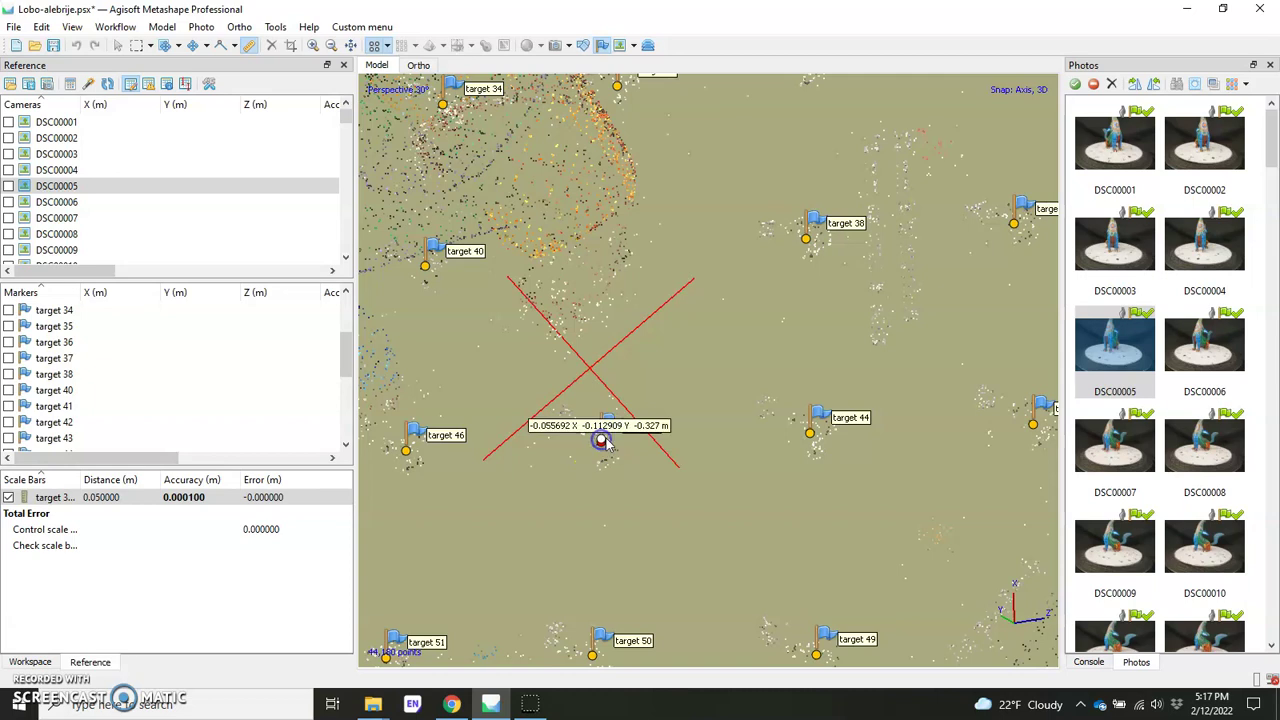
left_click(809, 434)
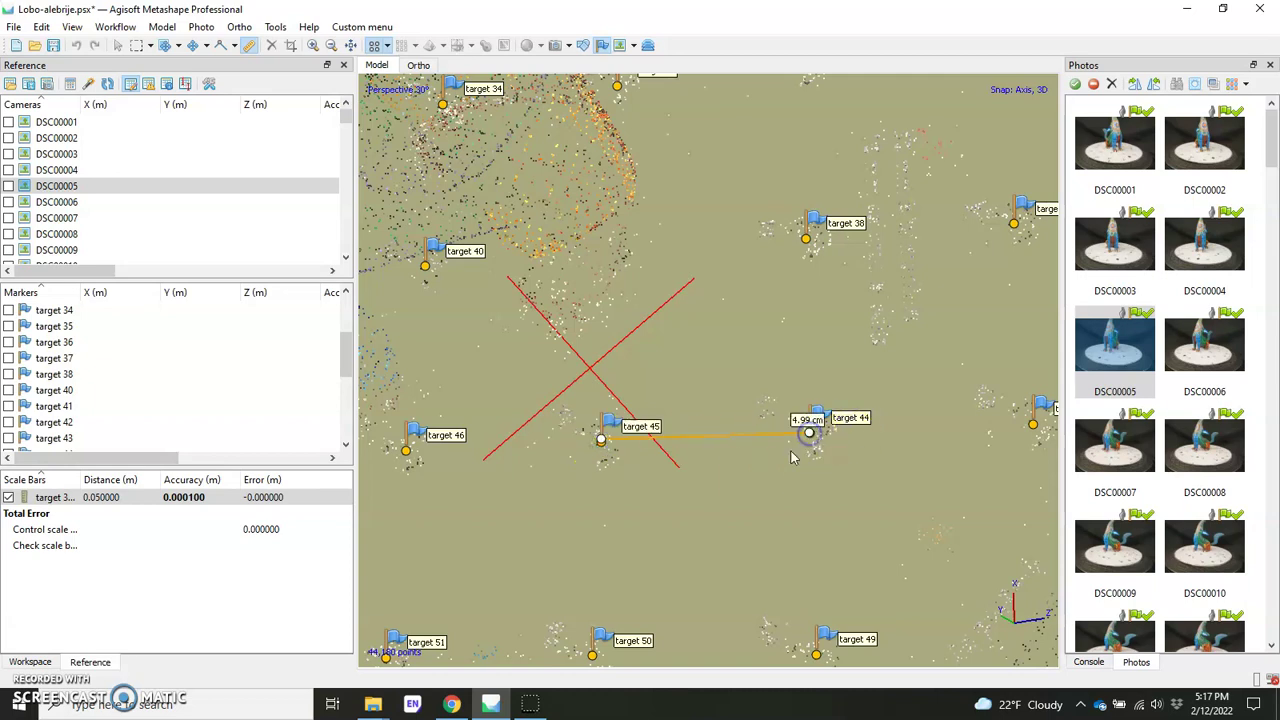
left_click(726, 487)
mouse_move(680, 457)
left_mouse_down()
mouse_move(809, 438)
mouse_move(622, 452)
mouse_move(630, 461)
mouse_move(649, 451)
mouse_move(600, 437)
mouse_move(734, 451)
mouse_move(660, 471)
mouse_move(591, 443)
mouse_move(603, 450)
left_mouse_up()
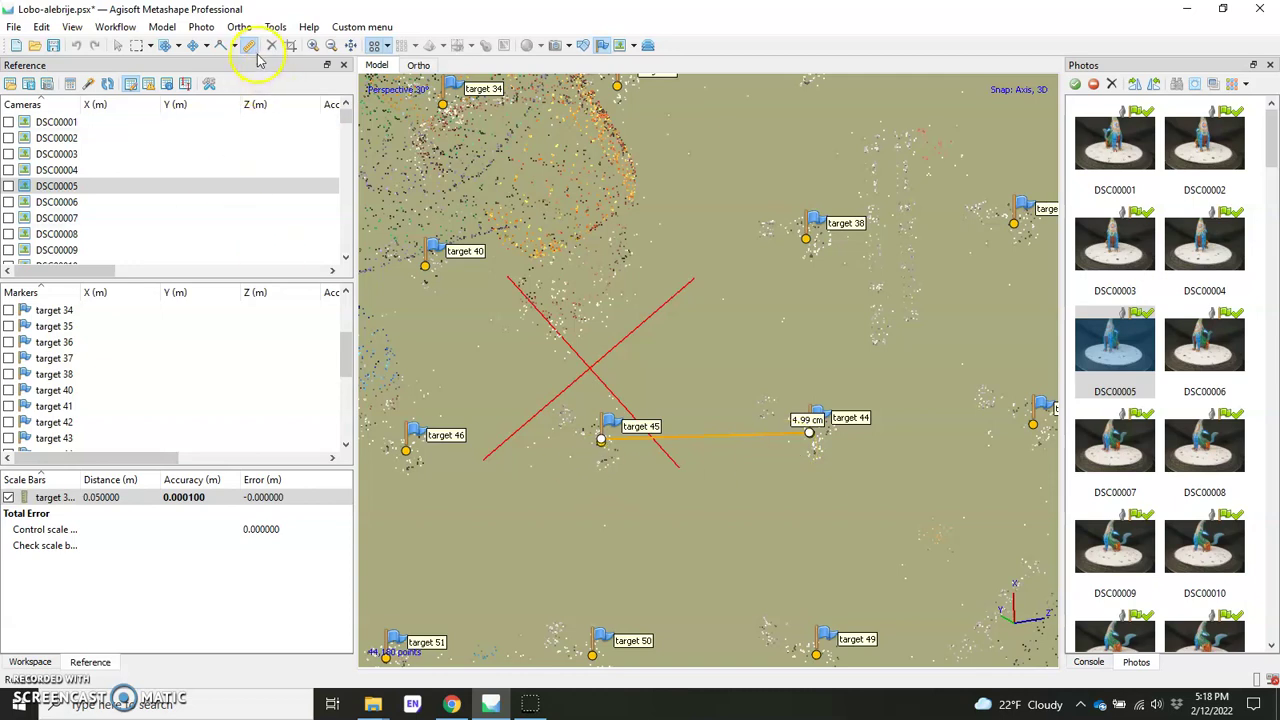
Return to the Navigation tool and orbit to an oblique view of the targets.
left_click(118, 45)
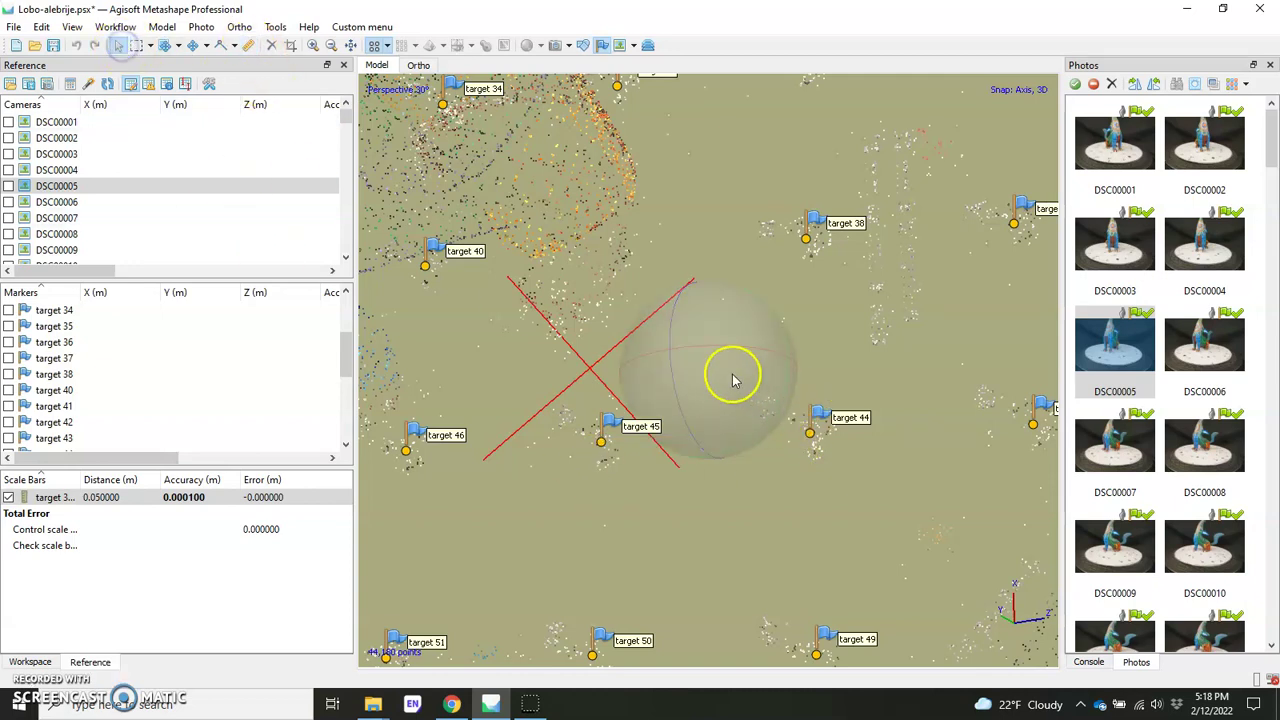
scroll(715, 395, "down", 5)
mouse_move(703, 410)
left_mouse_down()
mouse_move(686, 366)
mouse_move(785, 347)
mouse_move(703, 395)
left_mouse_up()
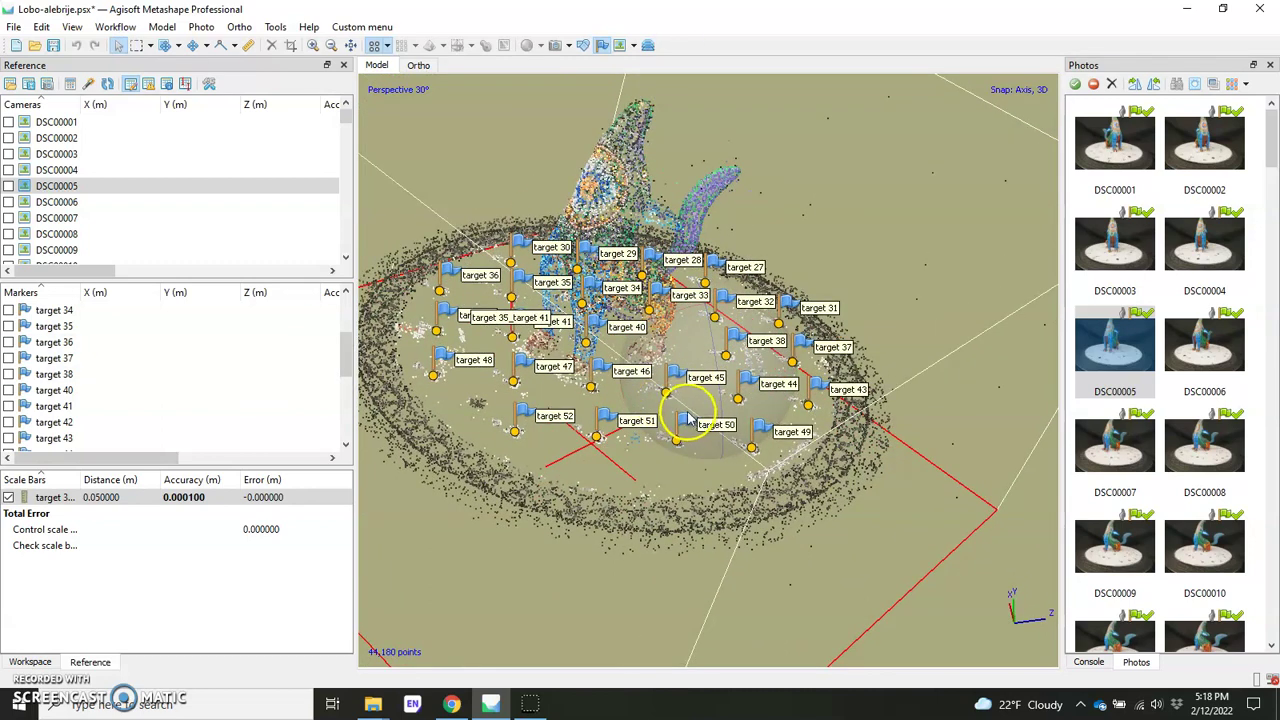
left_click_drag(688, 420, 678, 348)
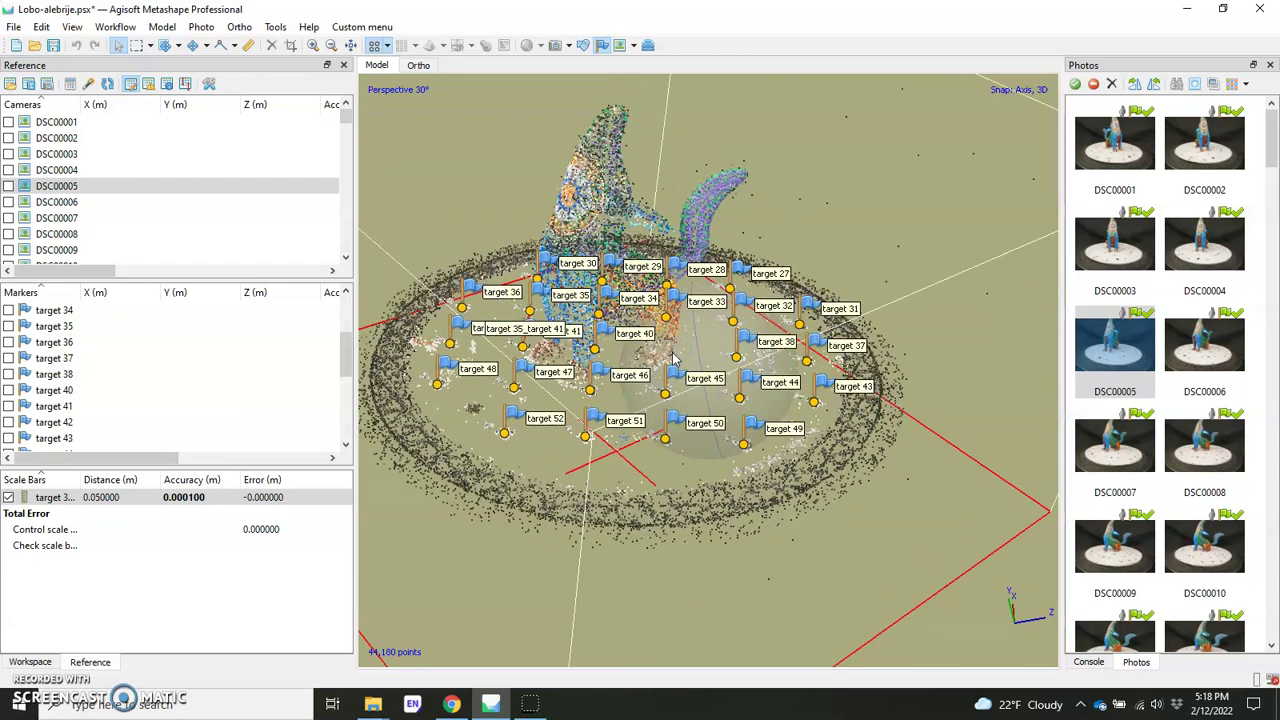
Make Merged Chunk the active chunk and view it from its first camera's viewpoint.
left_click(30, 662)
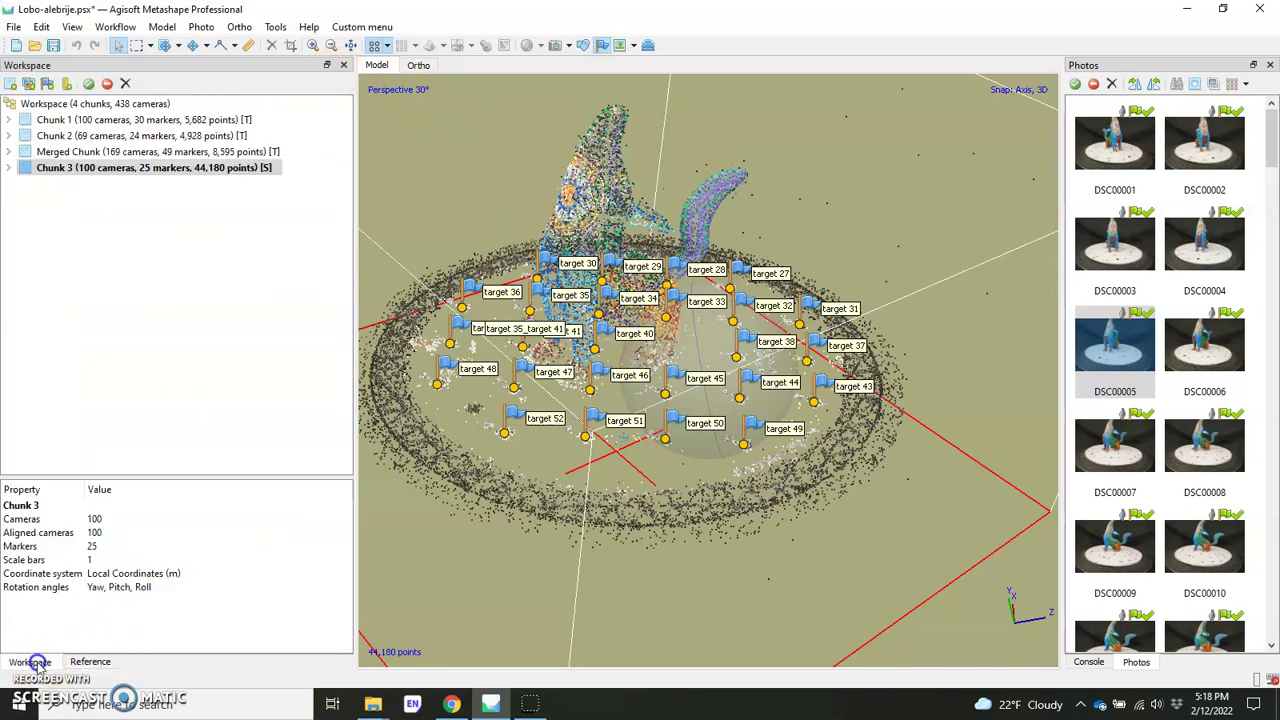
double_click(98, 152)
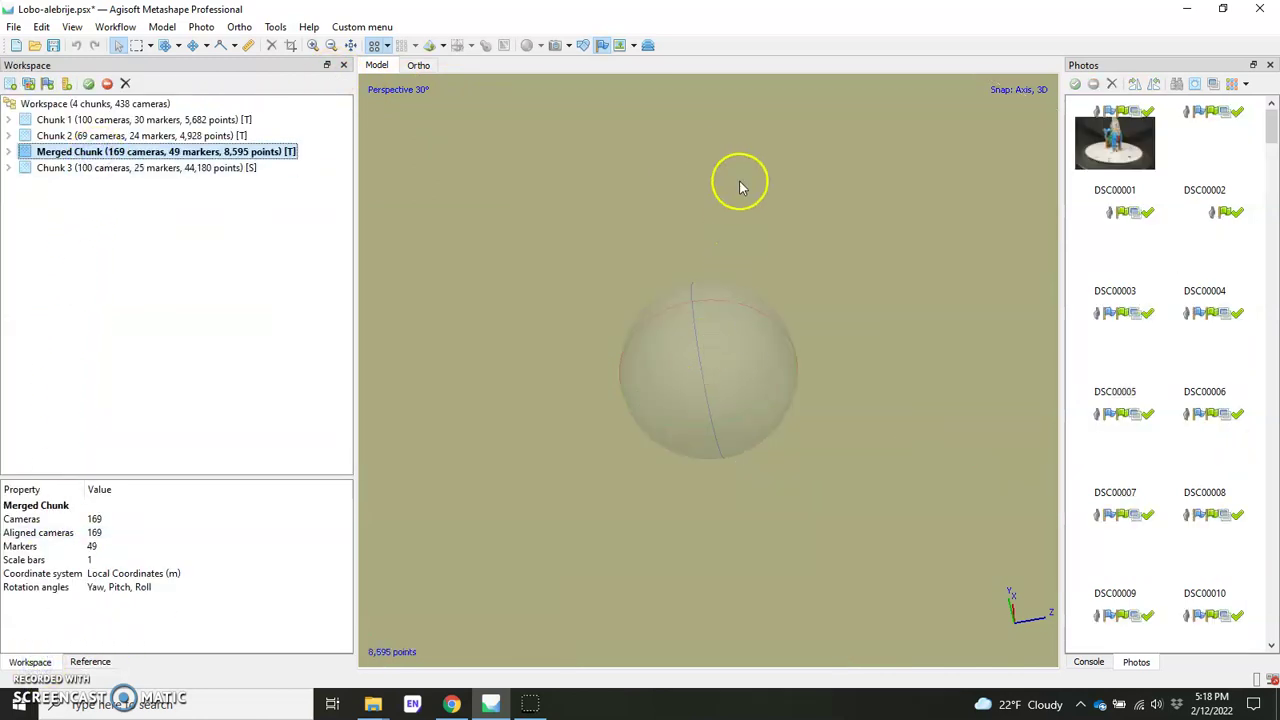
right_click(1106, 156)
left_click(1158, 198)
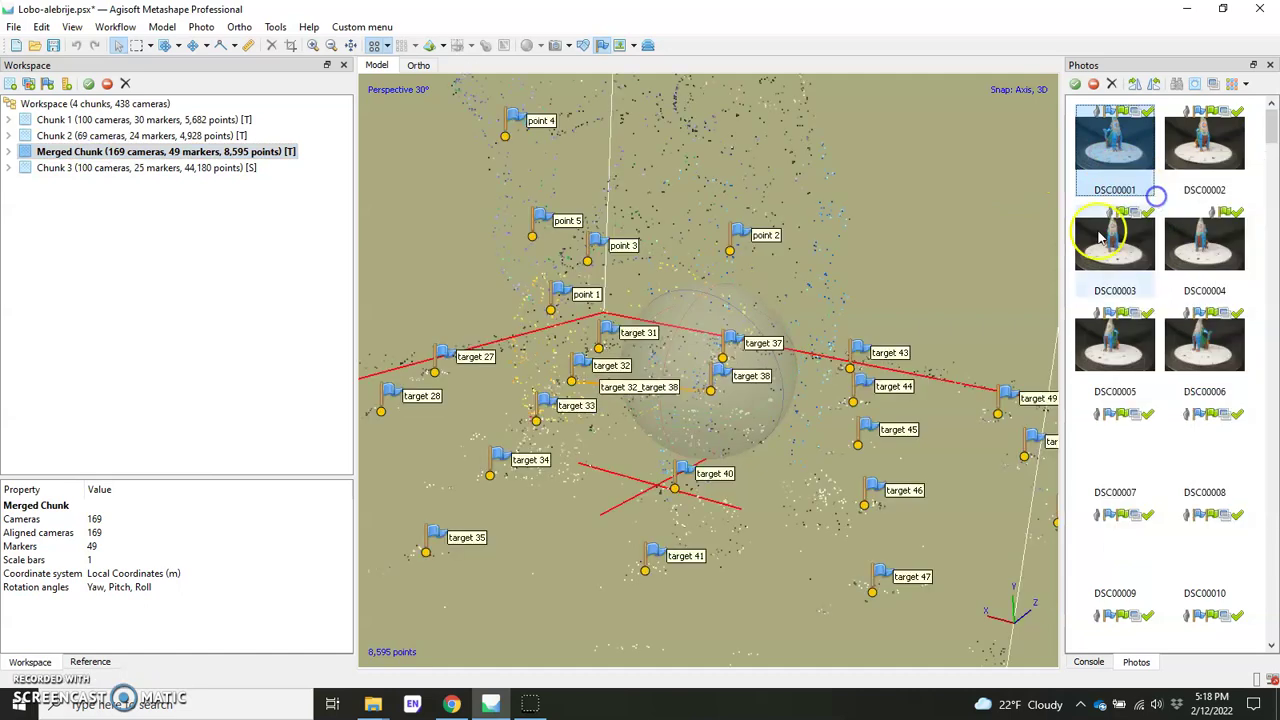
left_click_drag(663, 380, 633, 200)
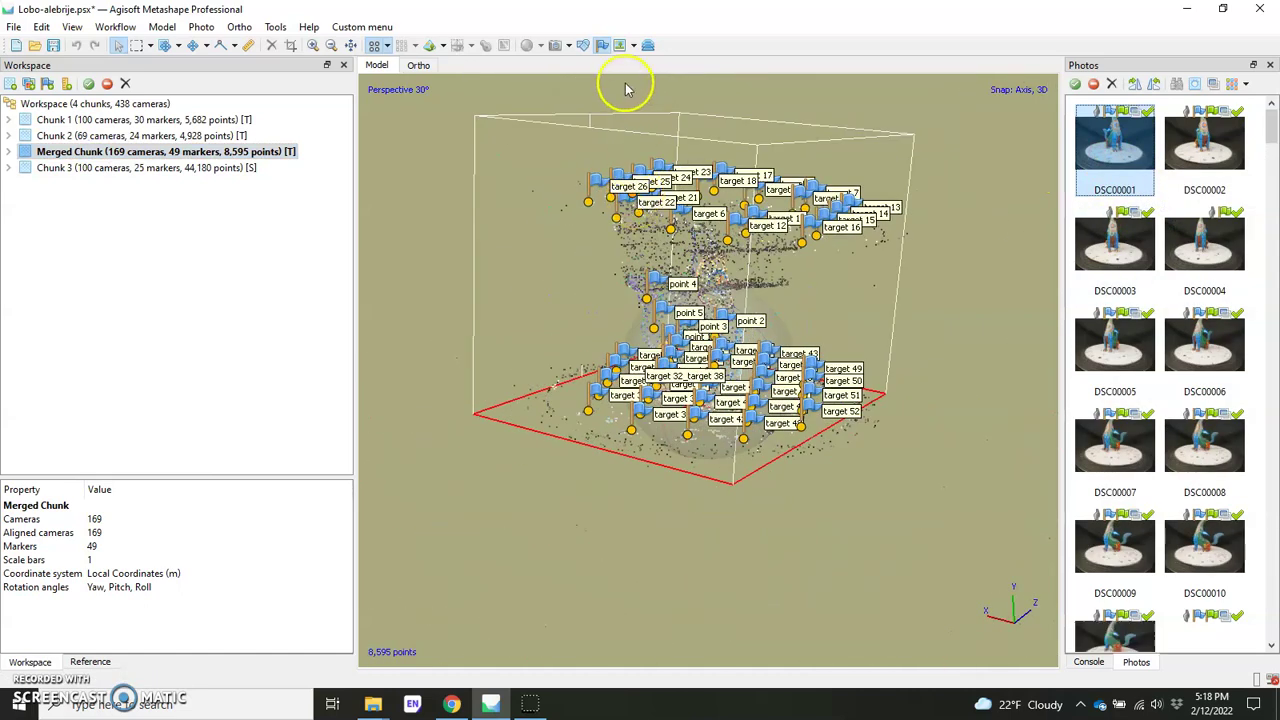
Display the textured wolf model with markers hidden and orbit it to new angles.
left_click(435, 47)
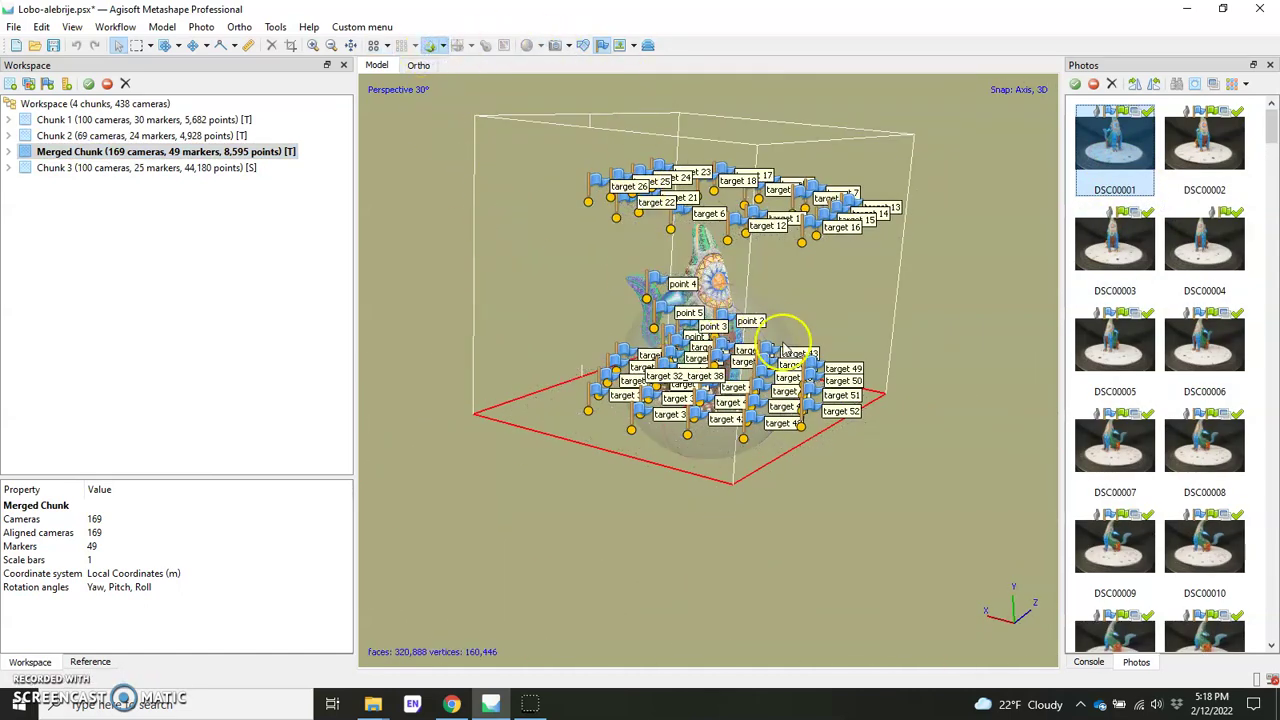
left_click_drag(790, 355, 572, 378)
left_click(601, 45)
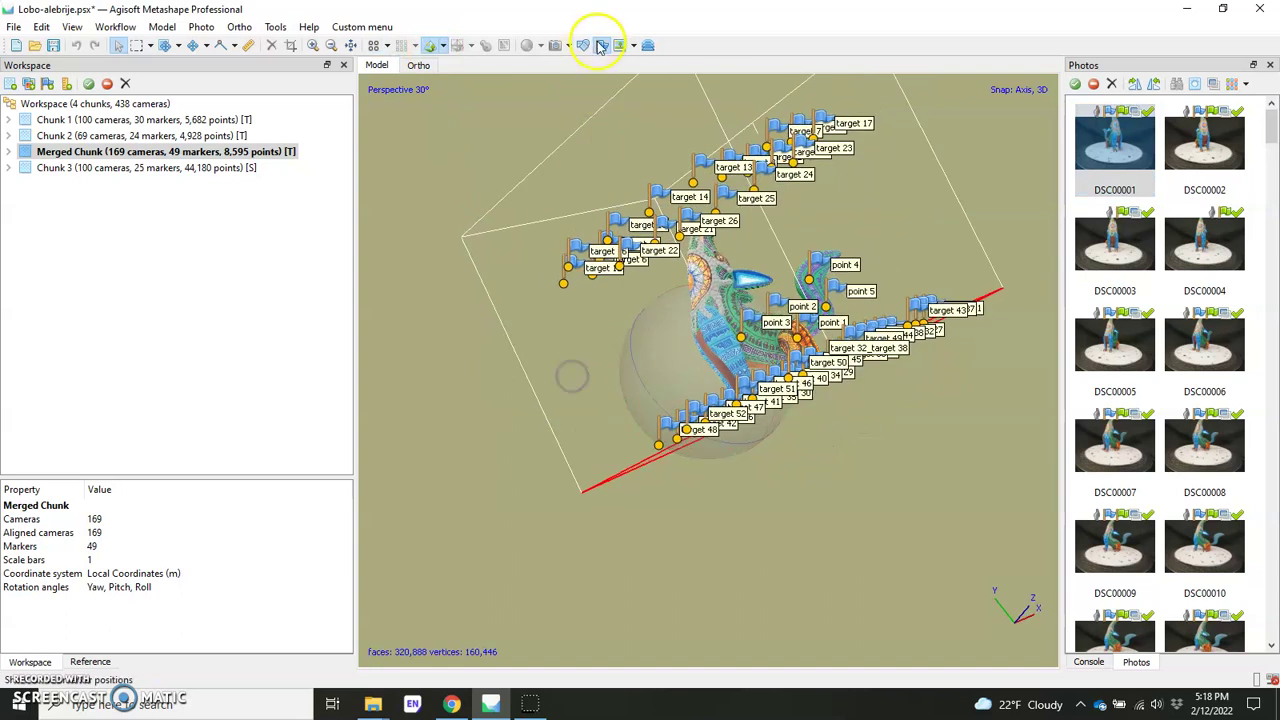
left_click_drag(594, 214, 729, 432)
left_click_drag(729, 432, 715, 430)
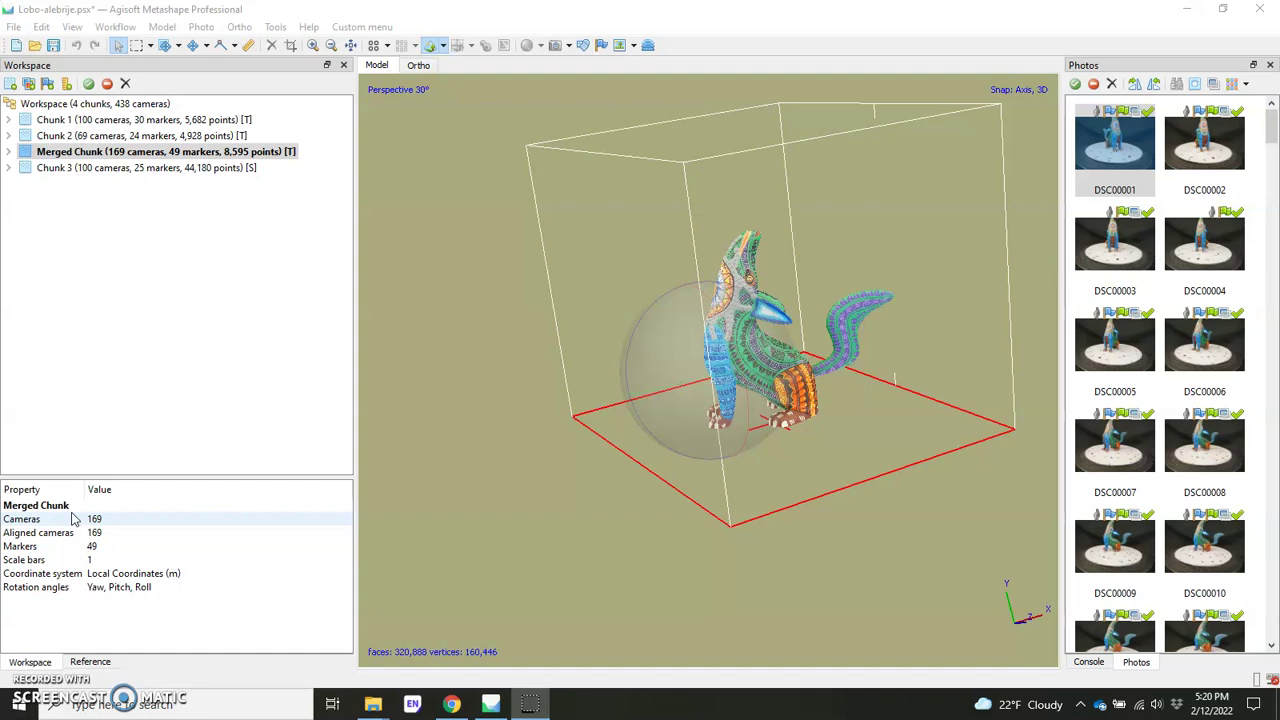
left_click(92, 521)
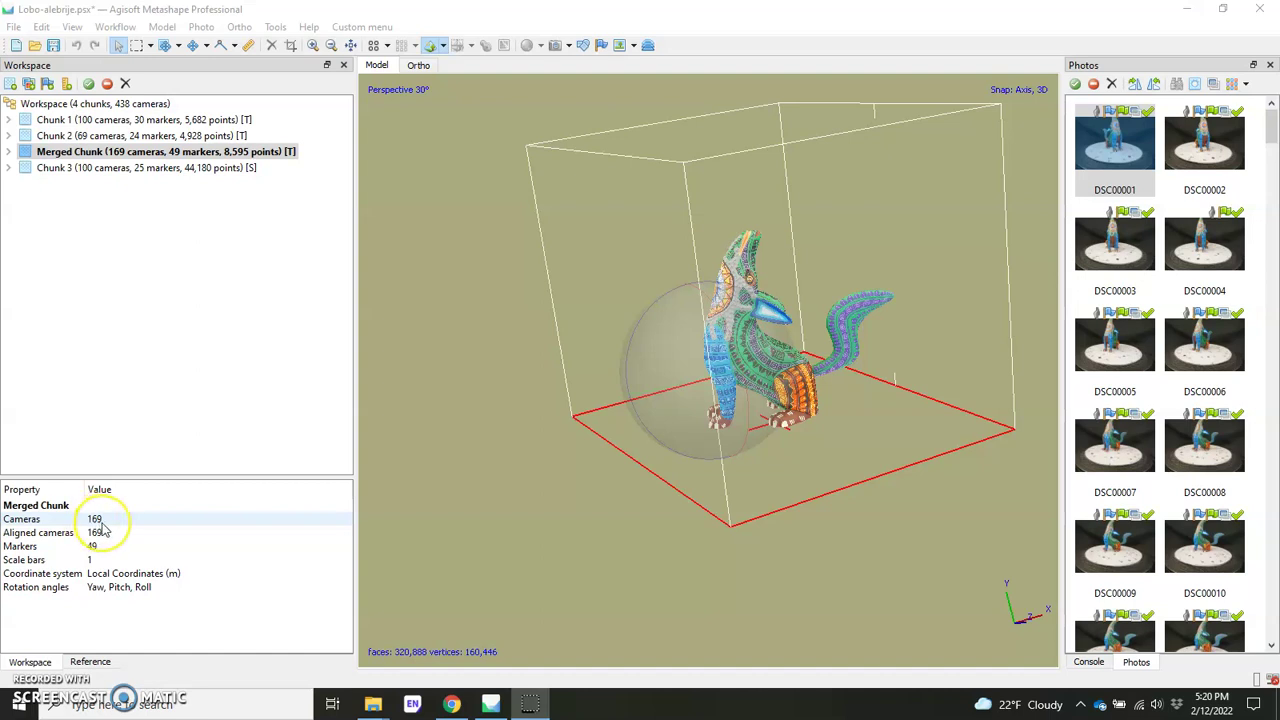